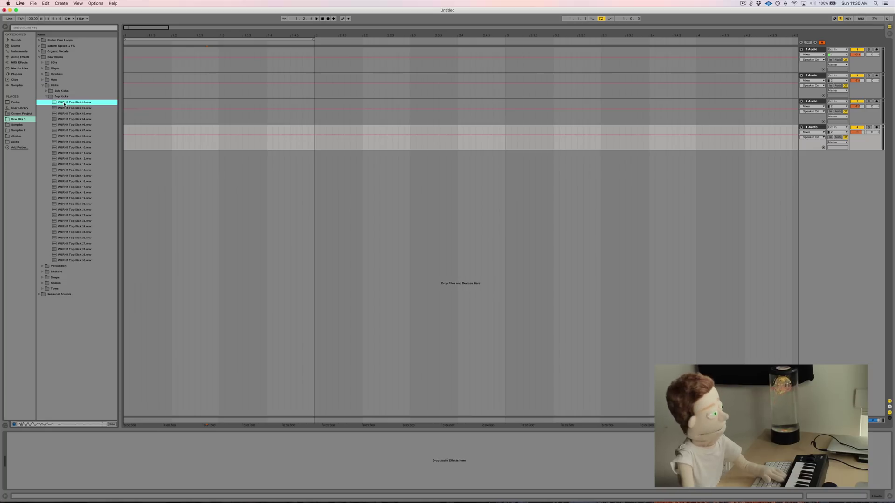
Audition kick samples in the browser and settle on WLRH1 Top Kick 07
{"action": "key", "text": "Down"}
{"action": "key", "text": "Down"}
{"action": "key", "text": "Down"}
{"action": "key", "text": "Down"}
{"action": "key", "text": "Down"}
{"action": "key", "text": "Down"}
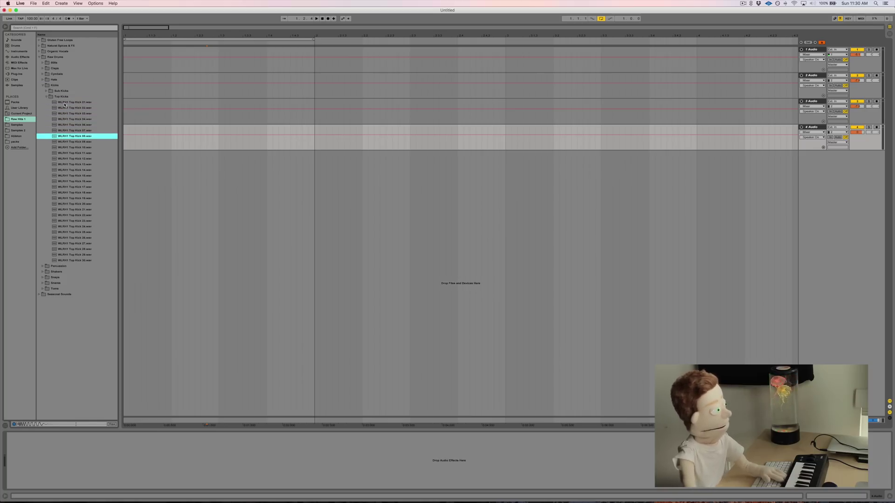
{"action": "key", "text": "Down"}
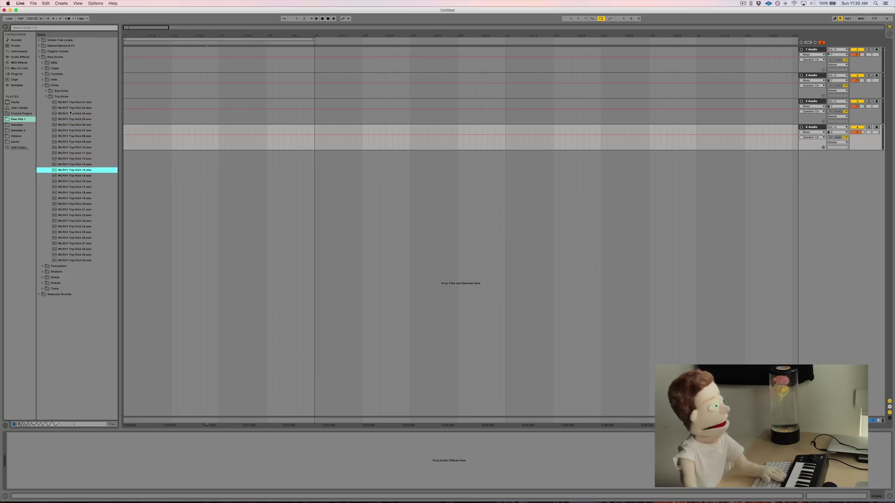
{"action": "left_click", "coordinate": [74, 131]}
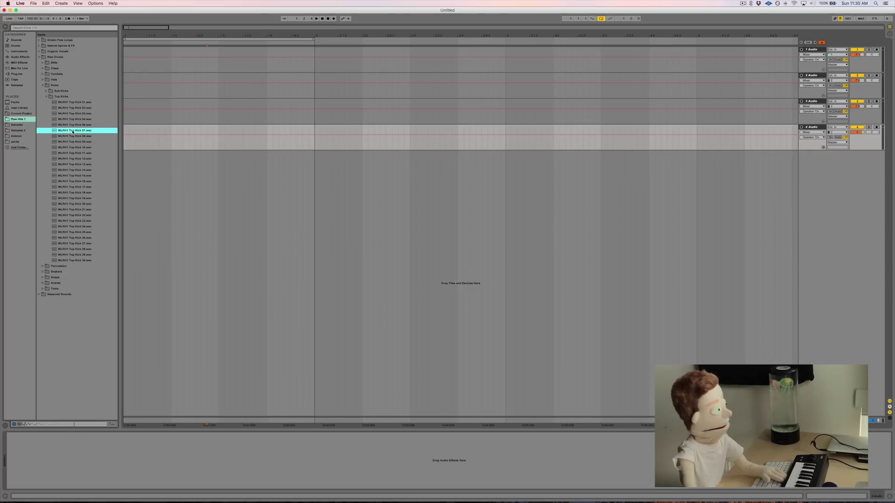
Lay four back-to-back Top Kick 07 clips at the start of track 4 and loop-play them
{"action": "left_click_drag", "start_coordinate": [110, 133], "coordinate": [285, 128]}
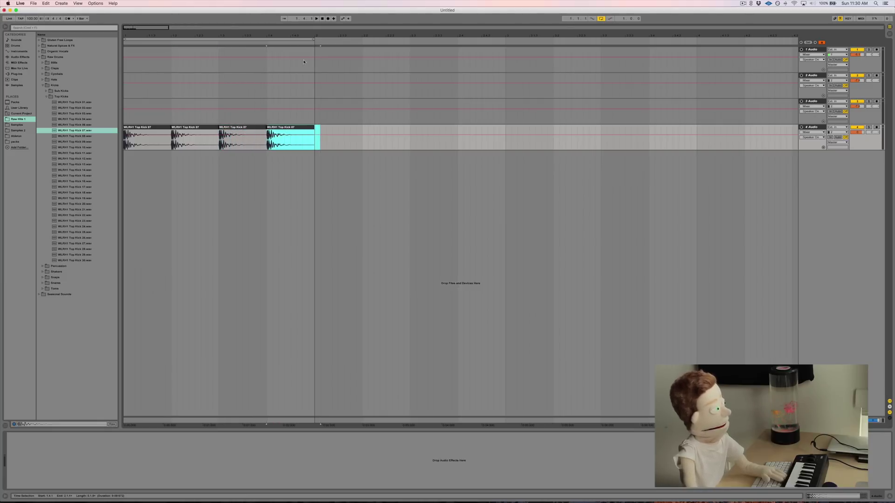
{"action": "left_click", "coordinate": [284, 41]}
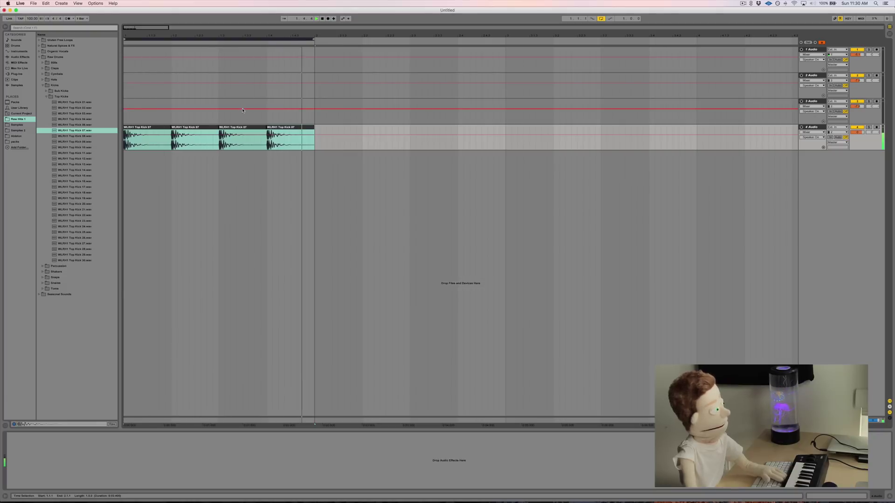
{"action": "key", "text": "space"}
{"action": "left_click", "coordinate": [142, 127]}
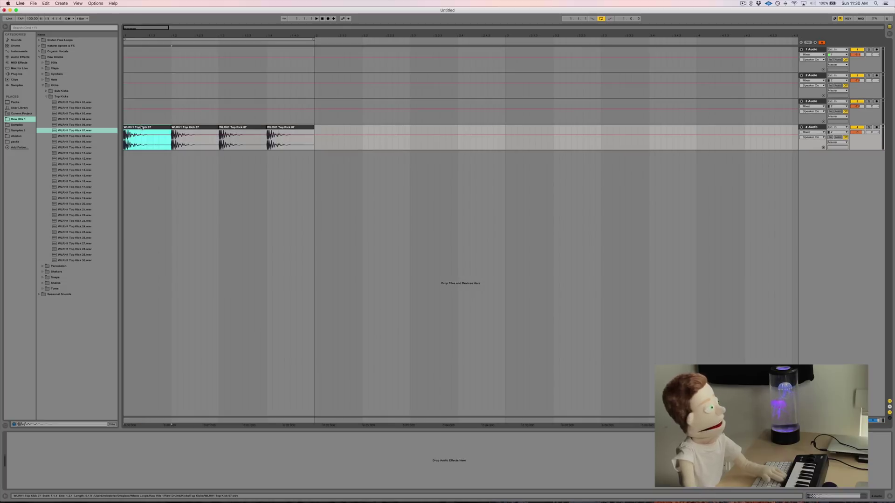
Find VolumeShaper4 by searching plug-ins for 'volu' and load it onto the kick track
{"action": "left_click", "coordinate": [16, 74]}
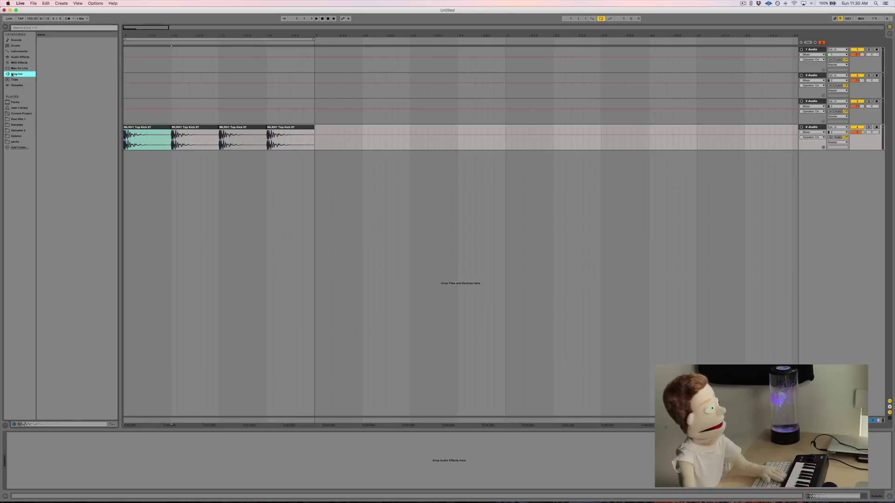
{"action": "left_click", "coordinate": [26, 28]}
{"action": "type", "text": "vo"}
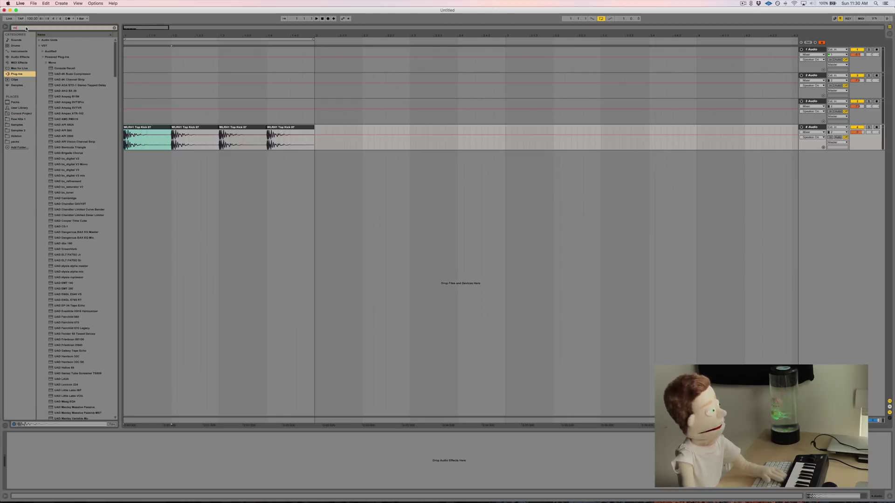
{"action": "type", "text": "lu"}
{"action": "double_click", "coordinate": [47, 69]}
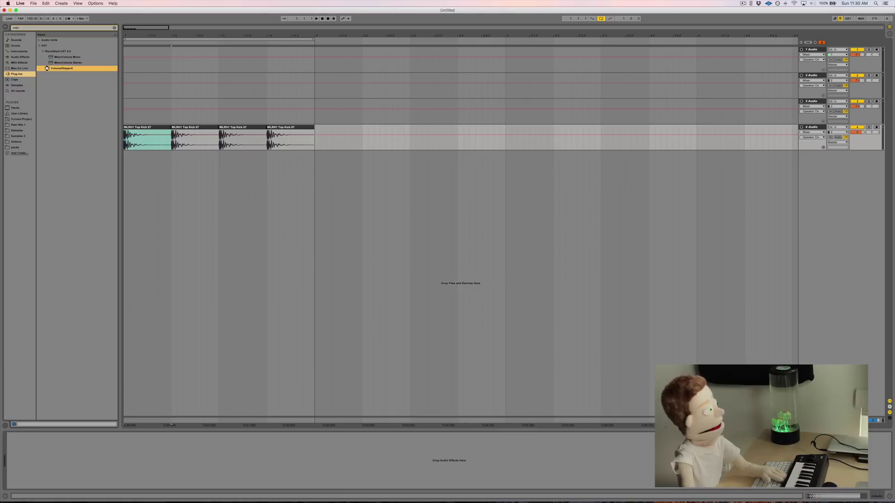
{"action": "left_click", "coordinate": [130, 126]}
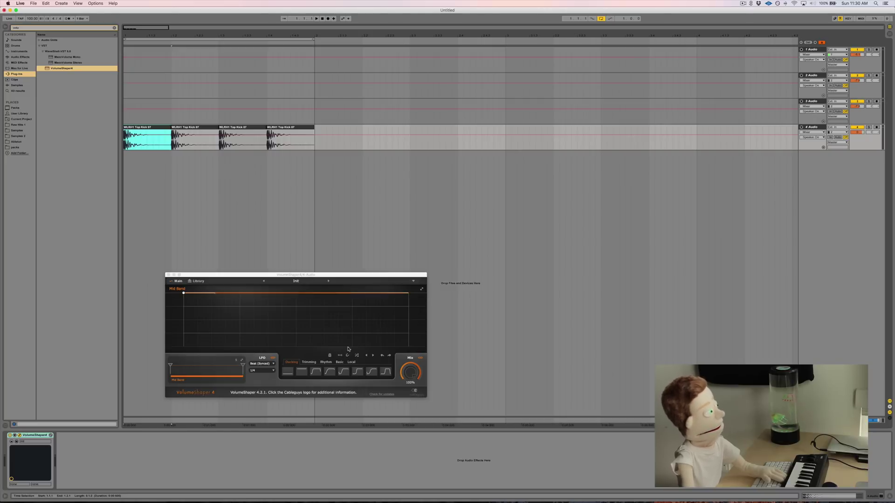
Apply the ramp-down Trimming shape, play, and drop Mix to 0% to compare with the dry kick
{"action": "left_click", "coordinate": [306, 364]}
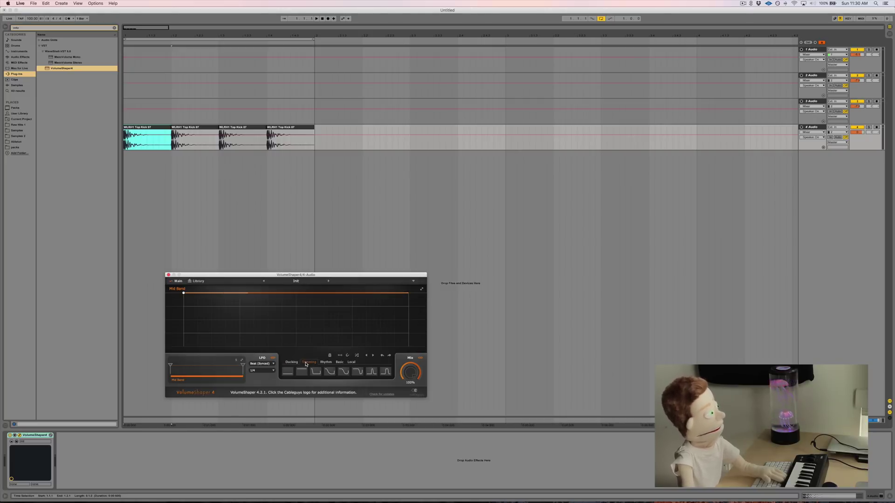
{"action": "left_click", "coordinate": [329, 372]}
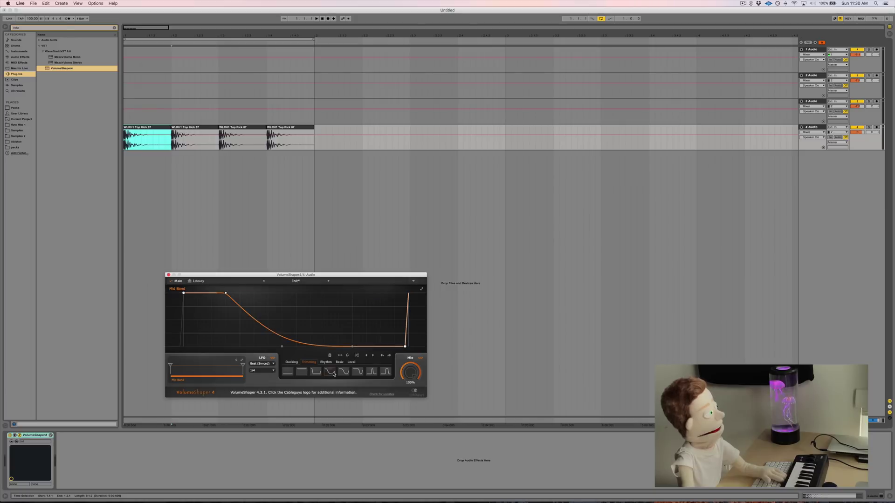
{"action": "key", "text": "space"}
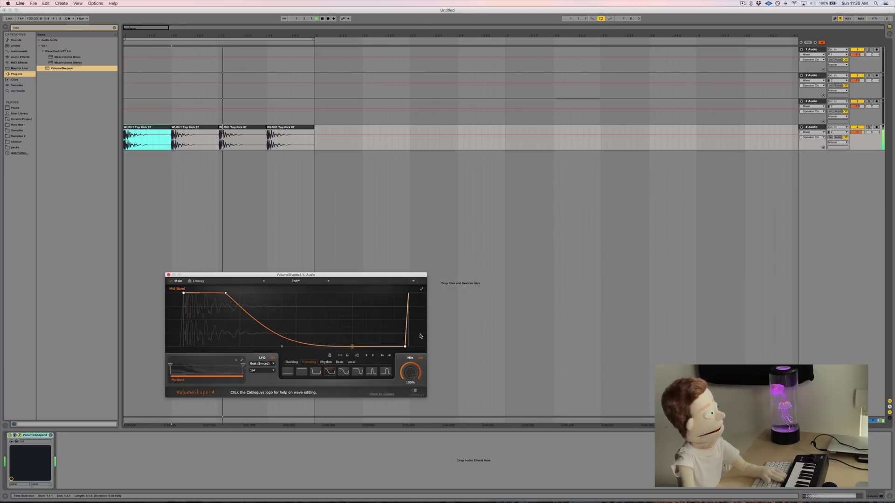
{"action": "left_click_drag", "start_coordinate": [413, 372], "coordinate": [413, 410]}
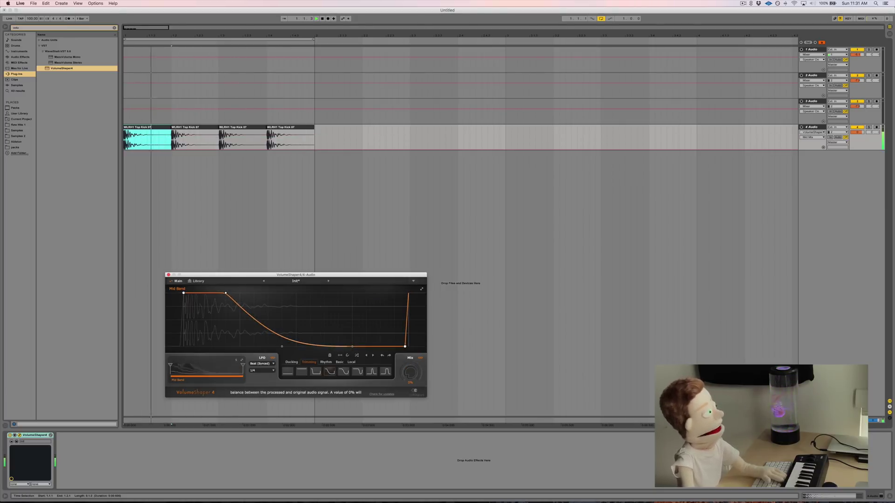
Move the trimming curve's lower node earlier so the kick fades sooner, leaving Mix at 100%
{"action": "left_click_drag", "start_coordinate": [413, 410], "coordinate": [413, 370]}
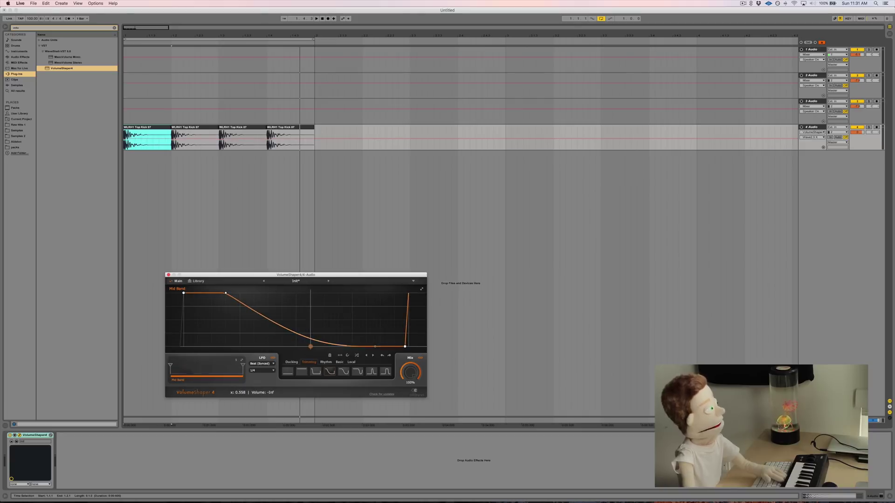
{"action": "key", "text": "space"}
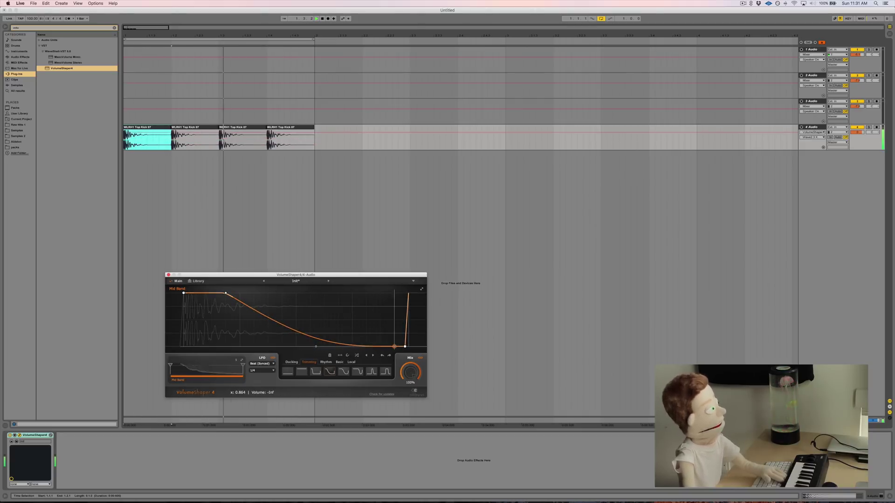
{"action": "left_click", "coordinate": [324, 346]}
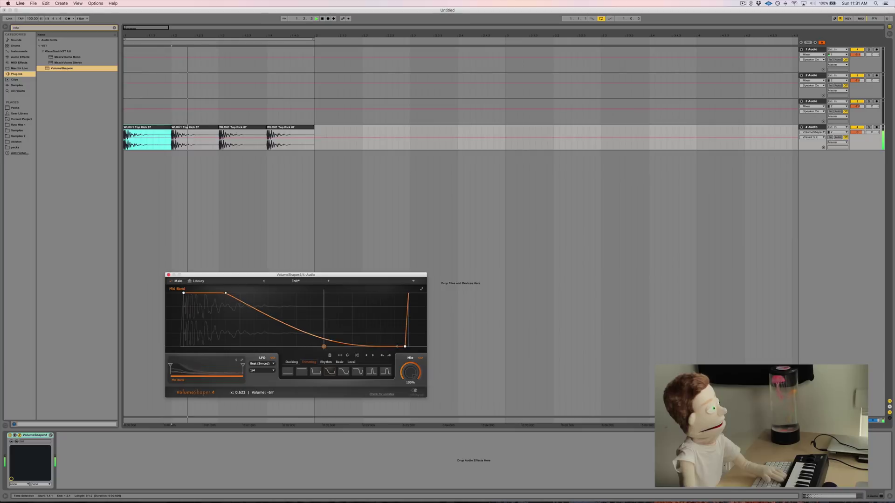
{"action": "left_click_drag", "start_coordinate": [328, 347], "coordinate": [318, 346]}
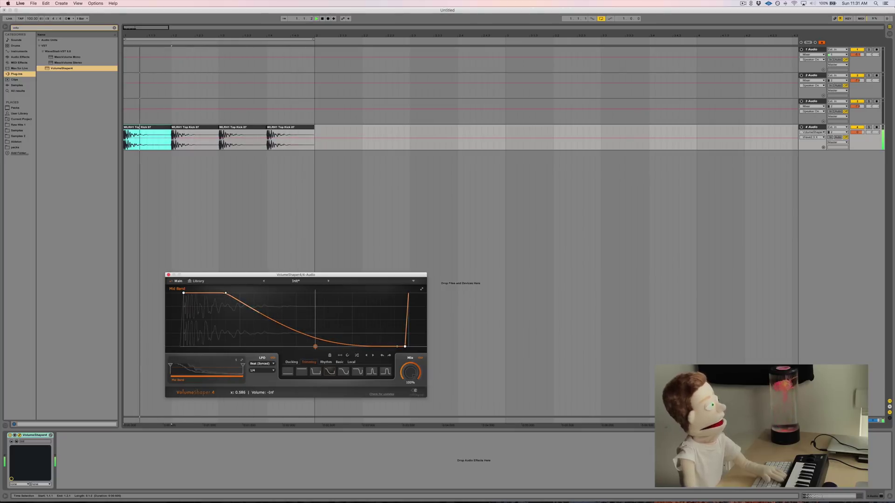
{"action": "left_click_drag", "start_coordinate": [409, 372], "coordinate": [410, 387]}
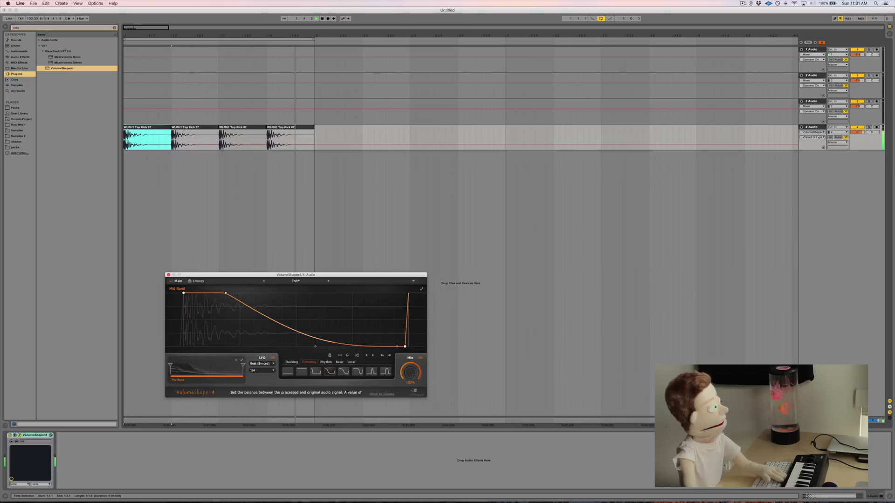
{"action": "key", "text": "super+z"}
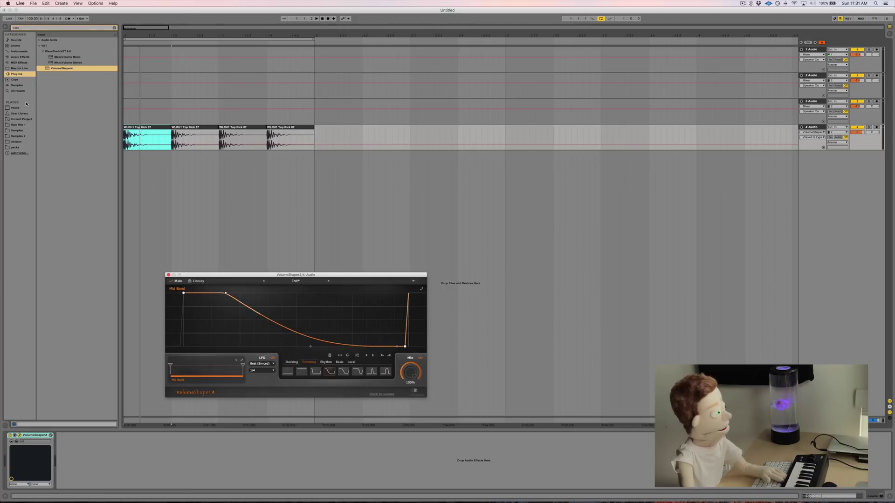
Open the Raw Hits 1 > Percussion > Wood folder in the browser
{"action": "left_click", "coordinate": [20, 125]}
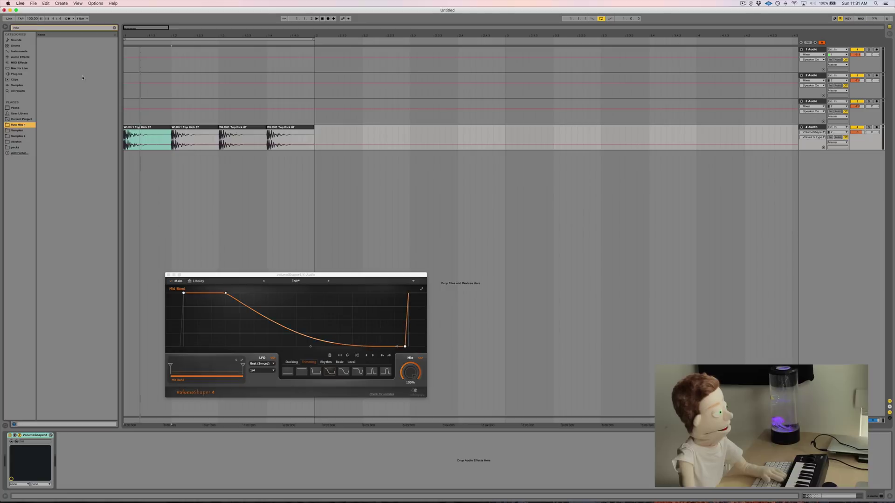
{"action": "left_click", "coordinate": [114, 28]}
{"action": "left_click", "coordinate": [45, 97]}
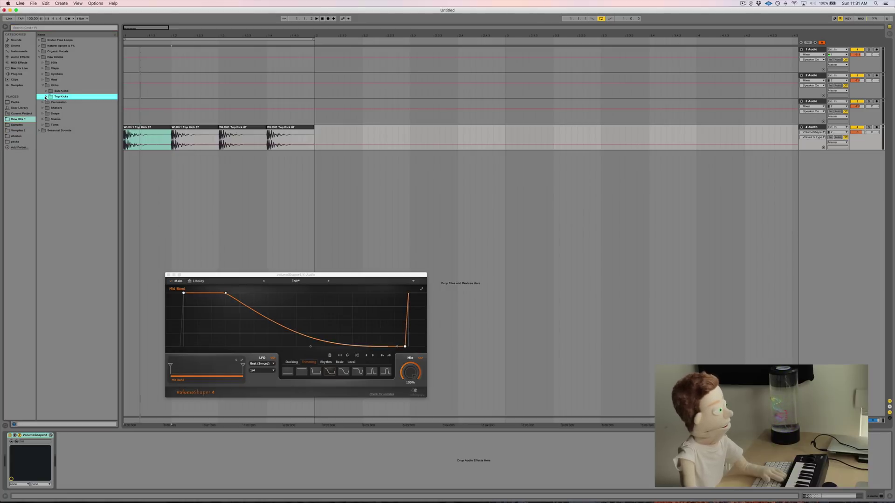
{"action": "key", "text": "Down"}
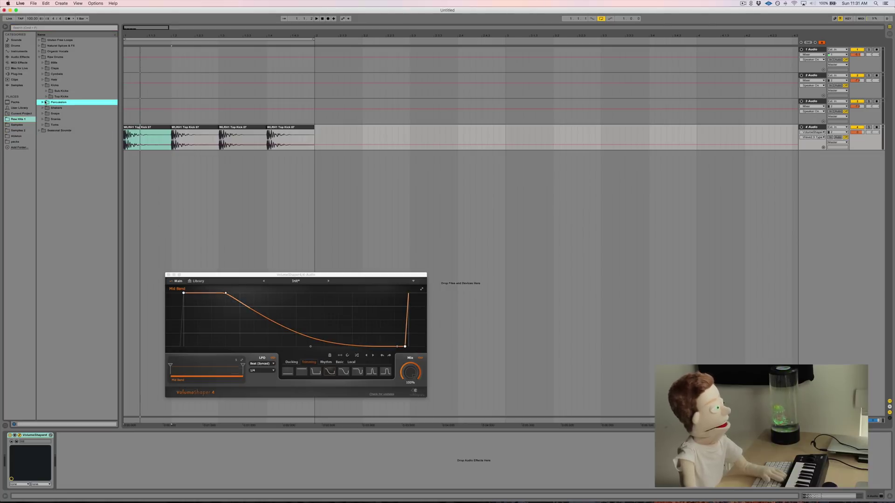
{"action": "key", "text": "Right"}
{"action": "key", "text": "Down"}
{"action": "key", "text": "Down"}
{"action": "key", "text": "Down"}
{"action": "key", "text": "Down"}
{"action": "key", "text": "Down"}
{"action": "key", "text": "Right"}
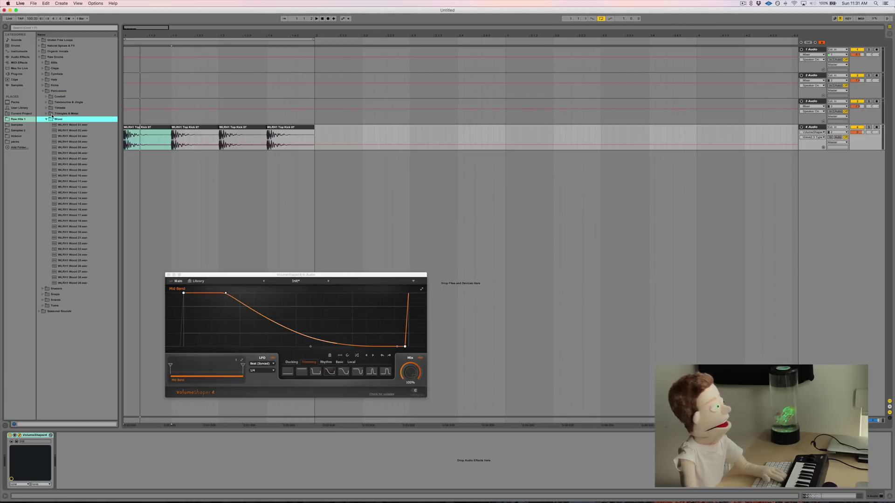
Preview the WLRH1 Wood one-shots one by one, from Wood 07 past Wood 18
{"action": "key", "text": "Down"}
{"action": "key", "text": "Down"}
{"action": "key", "text": "Down"}
{"action": "key", "text": "Down"}
{"action": "key", "text": "Down"}
{"action": "key", "text": "Down"}
{"action": "key", "text": "Down"}
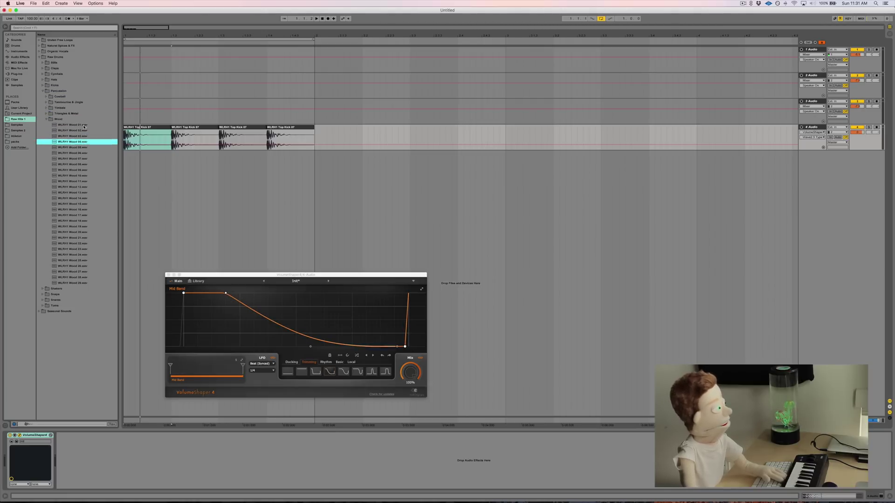
{"action": "key", "text": "Down"}
{"action": "key", "text": "Down"}
{"action": "key", "text": "Down"}
{"action": "key", "text": "Down"}
{"action": "key", "text": "Down"}
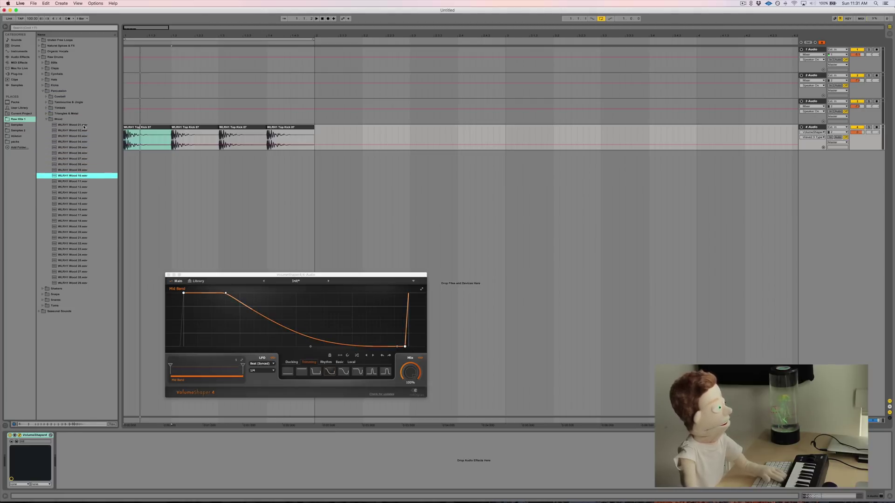
{"action": "key", "text": "Down"}
{"action": "key", "text": "Down"}
{"action": "key", "text": "Down"}
{"action": "key", "text": "Down"}
{"action": "key", "text": "Down"}
{"action": "key", "text": "Down"}
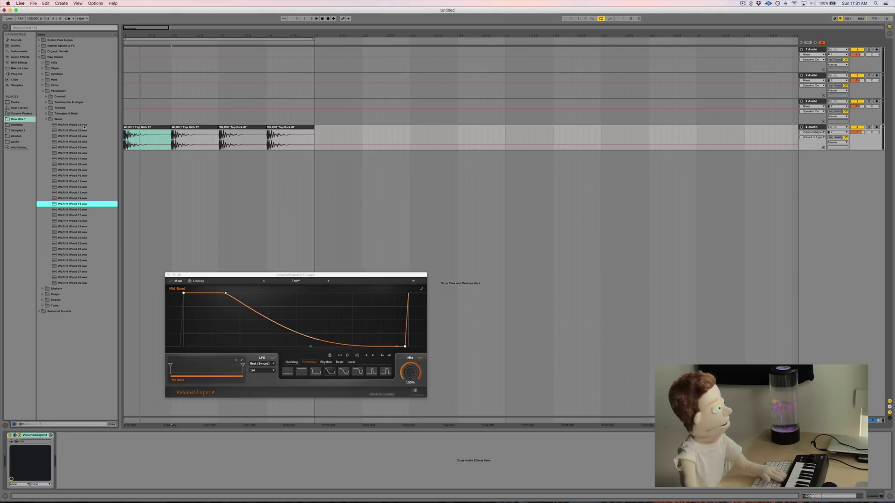
{"action": "key", "text": "Down"}
{"action": "key", "text": "Down"}
{"action": "key", "text": "Down"}
{"action": "key", "text": "Down"}
{"action": "key", "text": "Down"}
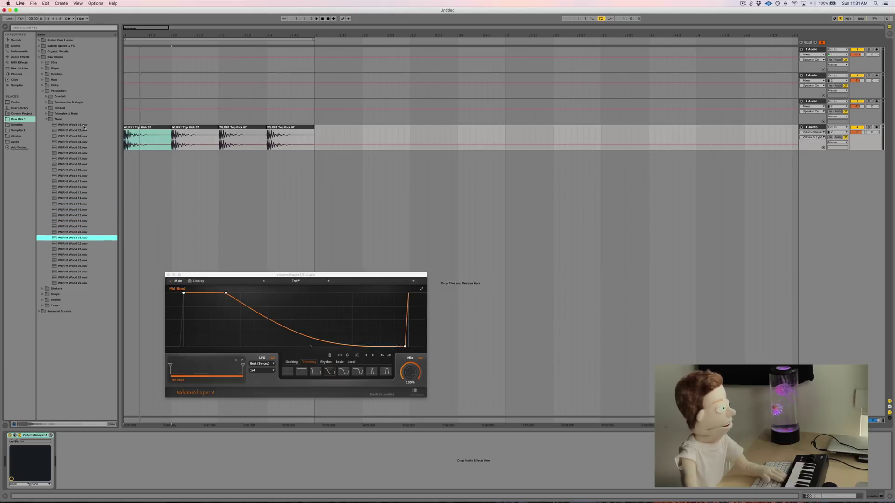
{"action": "key", "text": "Down"}
{"action": "key", "text": "Down"}
{"action": "key", "text": "Down"}
{"action": "key", "text": "Down"}
{"action": "key", "text": "Down"}
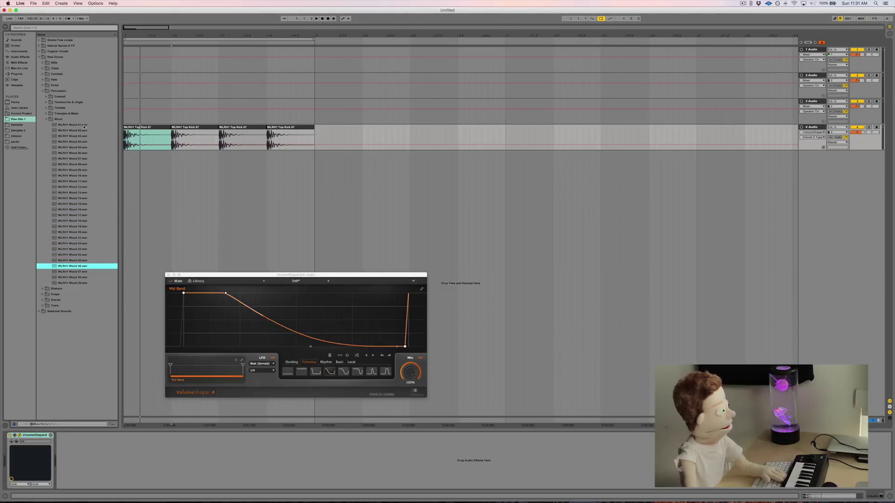
{"action": "key", "text": "Down"}
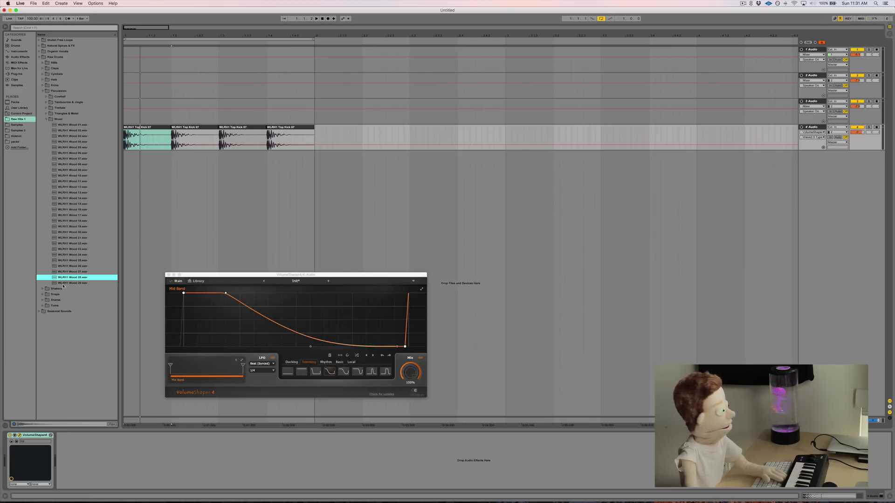
Place a pattern of Wood 28 one-shot clips on track 3 over bars 1–2 and play it with the kick
{"action": "mouse_move", "coordinate": [58, 278]}
{"action": "left_mouse_down"}
{"action": "mouse_move", "coordinate": [129, 103]}
{"action": "mouse_move", "coordinate": [317, 103]}
{"action": "left_mouse_up"}
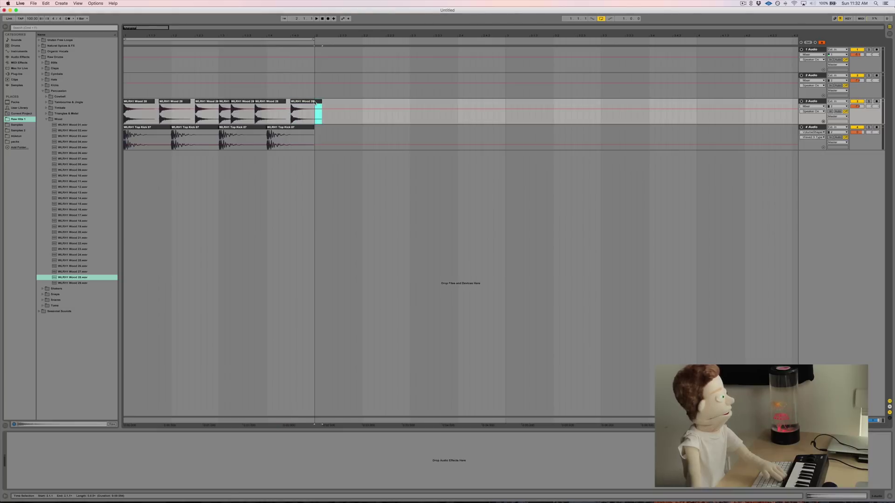
{"action": "left_click", "coordinate": [296, 42]}
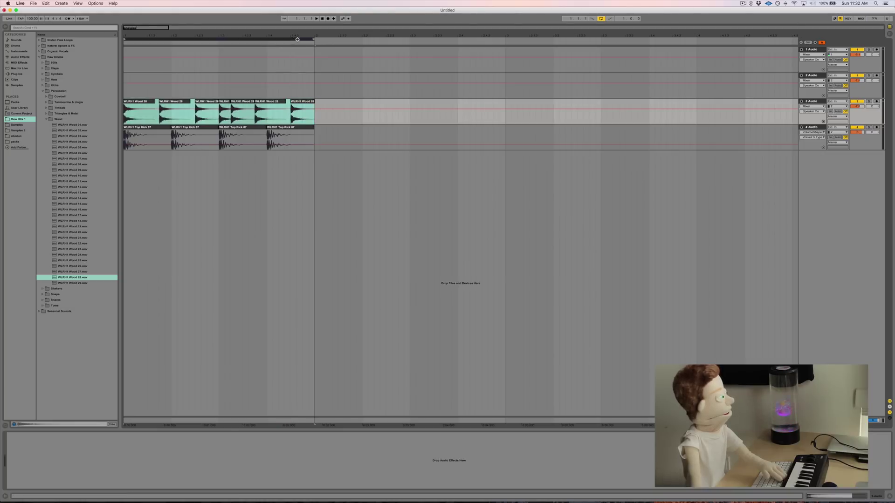
{"action": "key", "text": "space"}
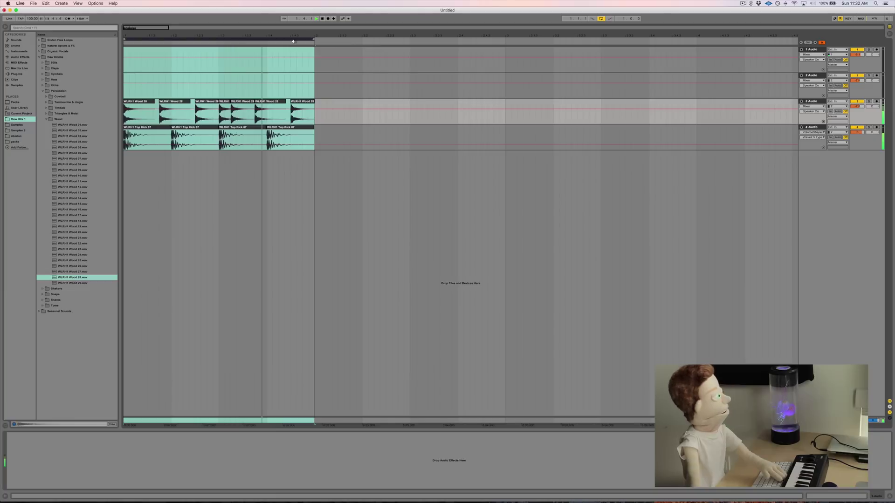
{"action": "key", "text": "space"}
{"action": "left_click", "coordinate": [316, 103]}
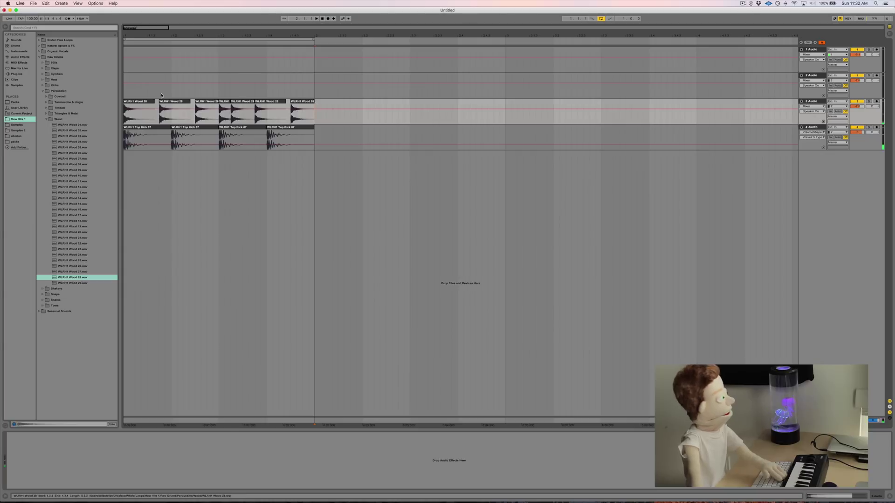
Load VolumeShaper 4 onto wood track 3 via a 'volu' plug-in search
{"action": "left_click", "coordinate": [135, 101]}
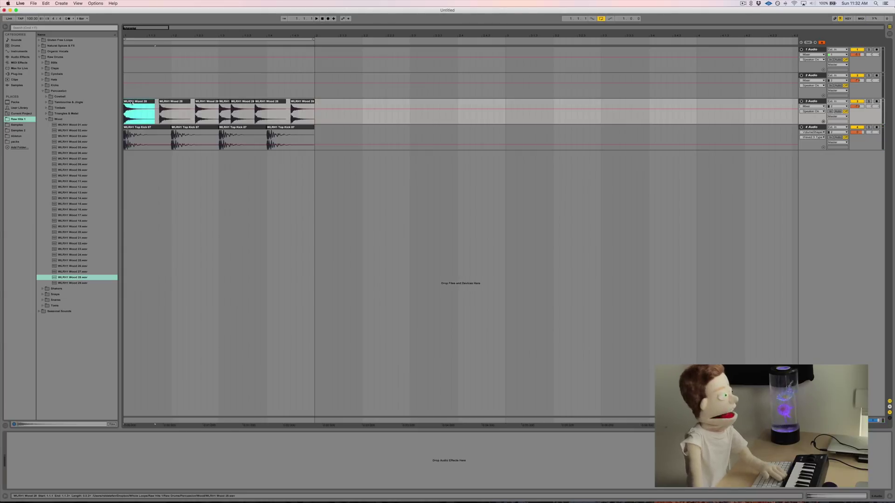
{"action": "left_click", "coordinate": [46, 119]}
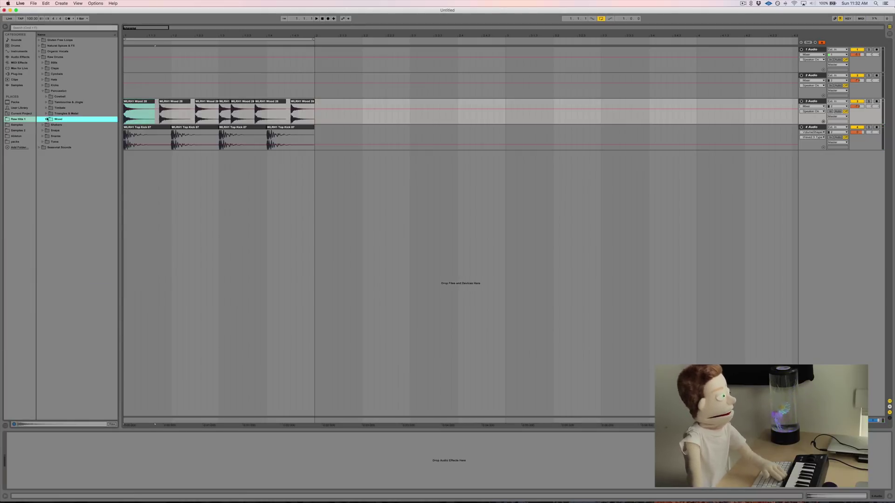
{"action": "left_click", "coordinate": [16, 74]}
{"action": "left_click", "coordinate": [32, 28]}
{"action": "type", "text": "vo"}
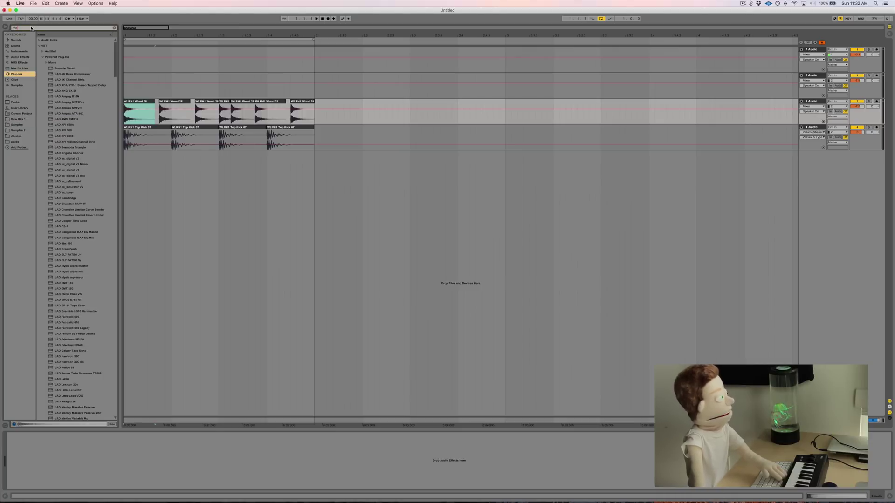
{"action": "type", "text": "lu"}
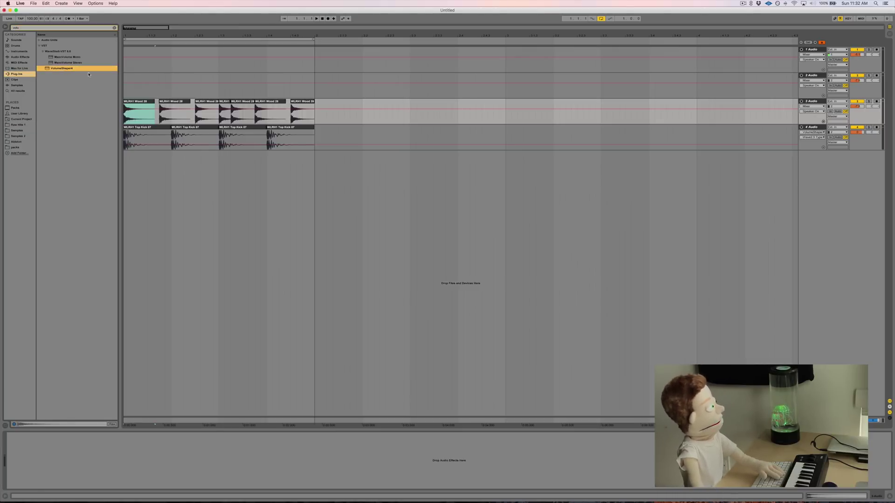
{"action": "key", "text": "Return"}
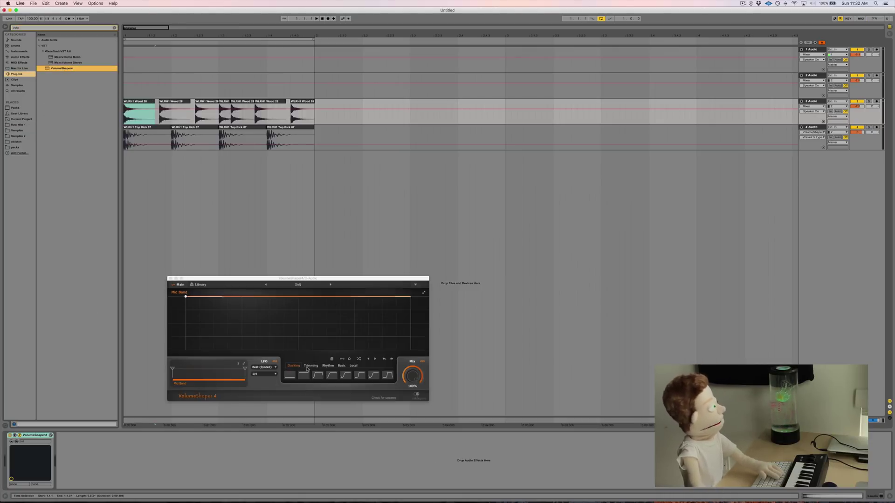
Apply a ramp preset, push its top point later and smooth the curve, then lower Mix below 100%
{"action": "left_click", "coordinate": [361, 375]}
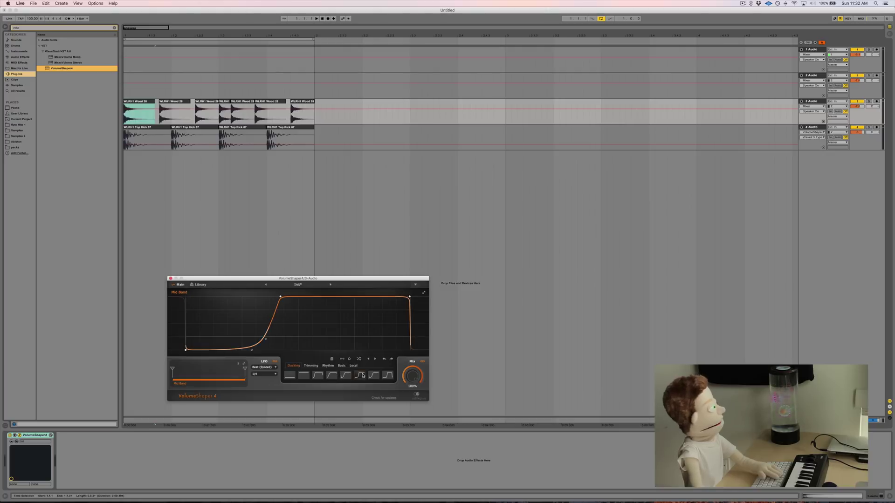
{"action": "key", "text": "space"}
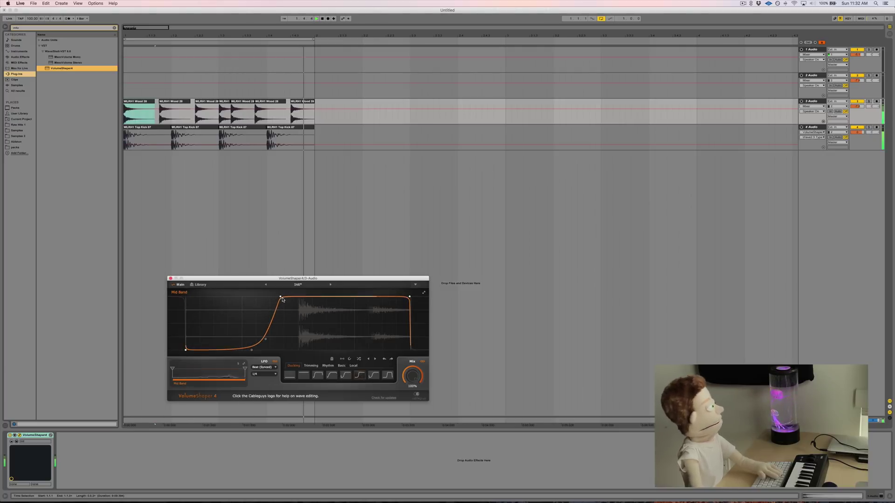
{"action": "left_click_drag", "start_coordinate": [281, 296], "coordinate": [314, 297]}
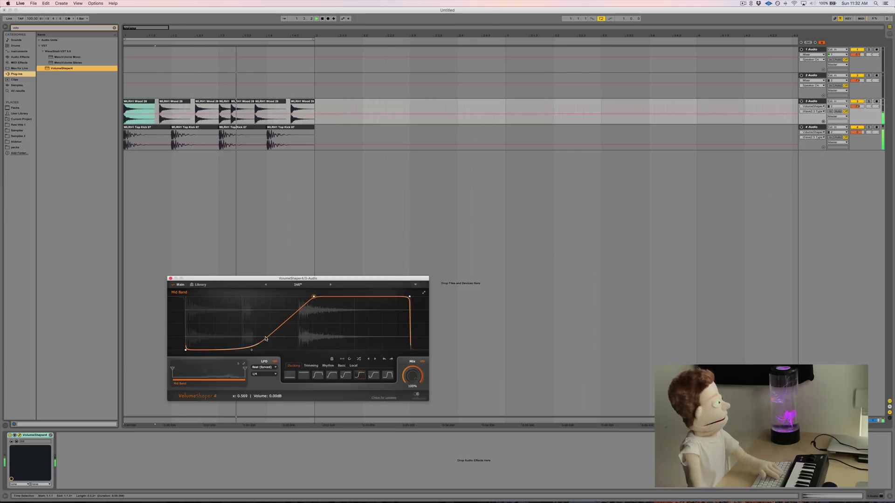
{"action": "left_click_drag", "start_coordinate": [265, 339], "coordinate": [282, 341]}
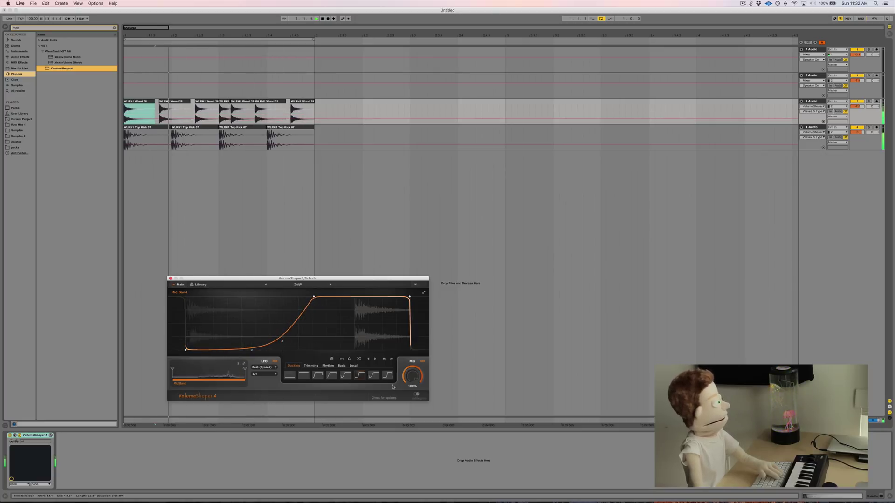
{"action": "mouse_move", "coordinate": [412, 375]}
{"action": "left_mouse_down"}
{"action": "mouse_move", "coordinate": [412, 419]}
{"action": "mouse_move", "coordinate": [412, 376]}
{"action": "left_mouse_up"}
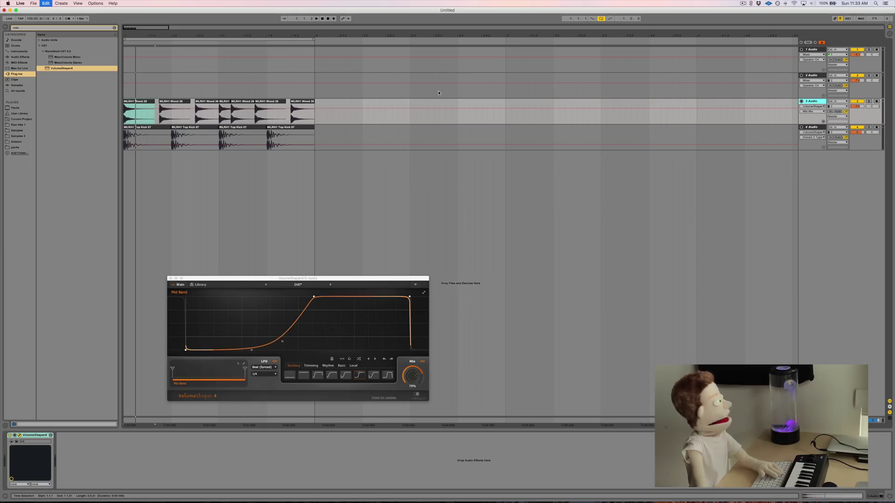
Duplicate the wood track with its VolumeShaper and delete the copied Wood 28 clips
{"action": "key", "text": "super+d"}
{"action": "left_click_drag", "start_coordinate": [326, 113], "coordinate": [124, 113]}
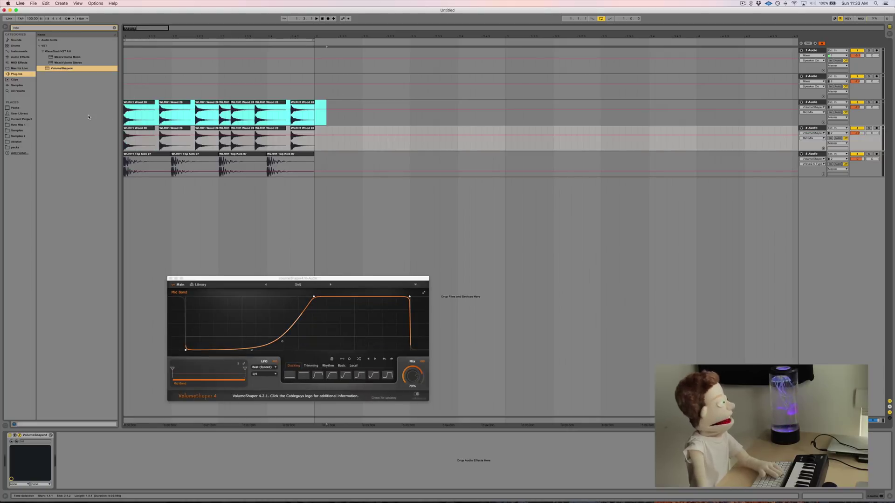
{"action": "key", "text": "Delete"}
Audition samples in Raw Hits 1 > Wood and place WLRH1 Wood 24.wav one-shots on the emptied track
{"action": "left_click", "coordinate": [115, 28]}
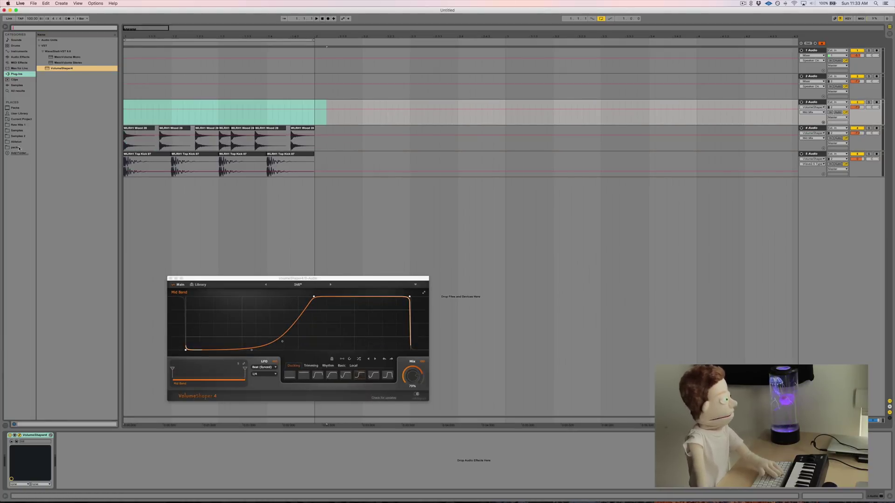
{"action": "left_click", "coordinate": [17, 119]}
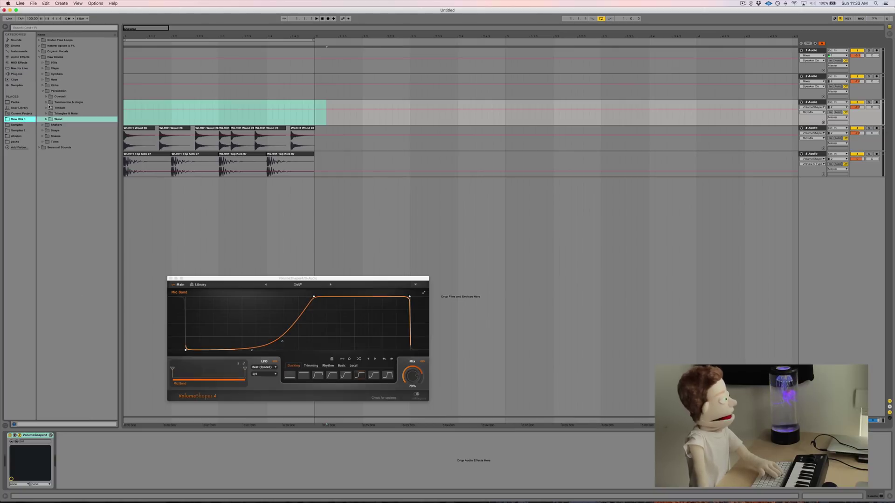
{"action": "left_click", "coordinate": [46, 119]}
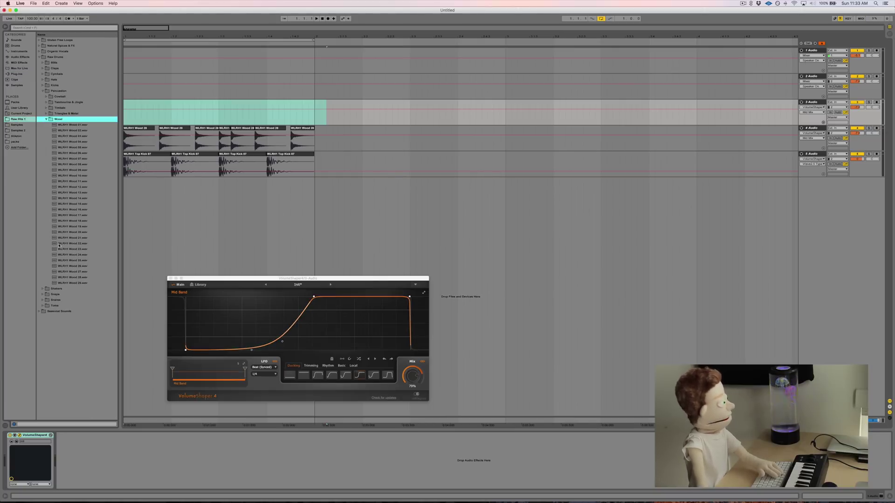
{"action": "left_click", "coordinate": [71, 277]}
{"action": "key", "text": "Down"}
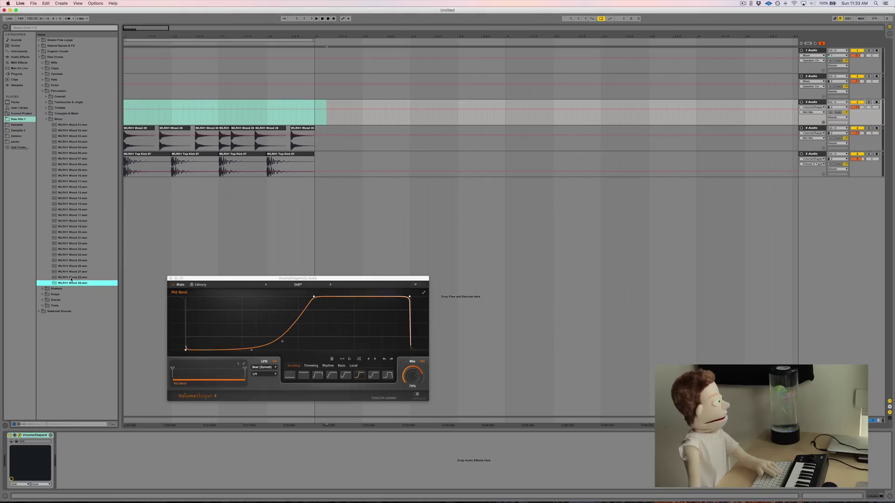
{"action": "key", "text": "Up"}
{"action": "key", "text": "Up"}
{"action": "key", "text": "Up"}
{"action": "key", "text": "Down"}
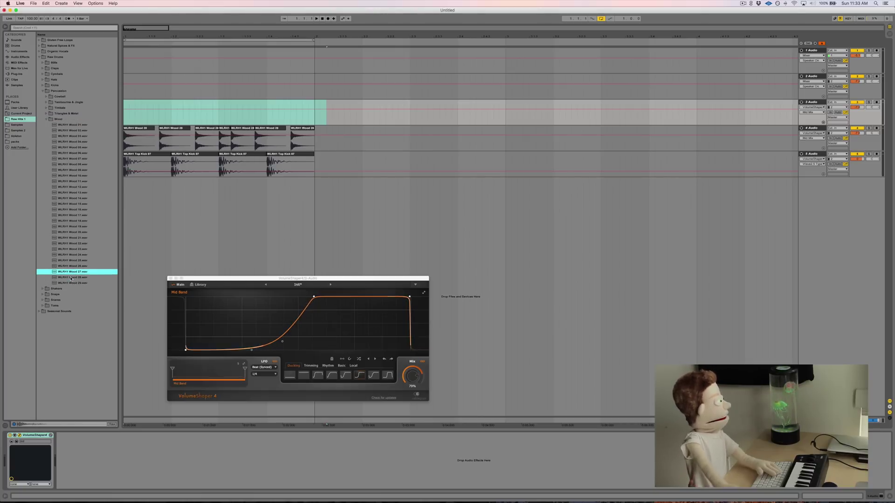
{"action": "key", "text": "Up"}
{"action": "key", "text": "Up"}
{"action": "key", "text": "Up"}
{"action": "key", "text": "Up"}
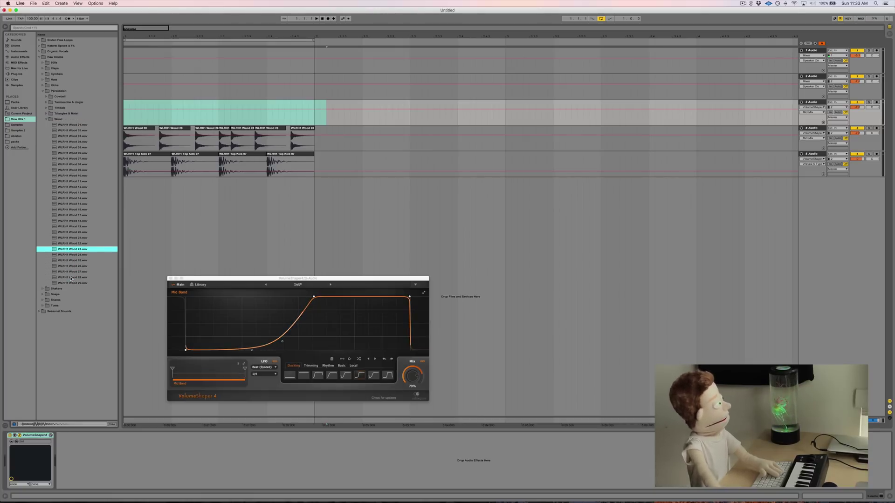
{"action": "key", "text": "Down"}
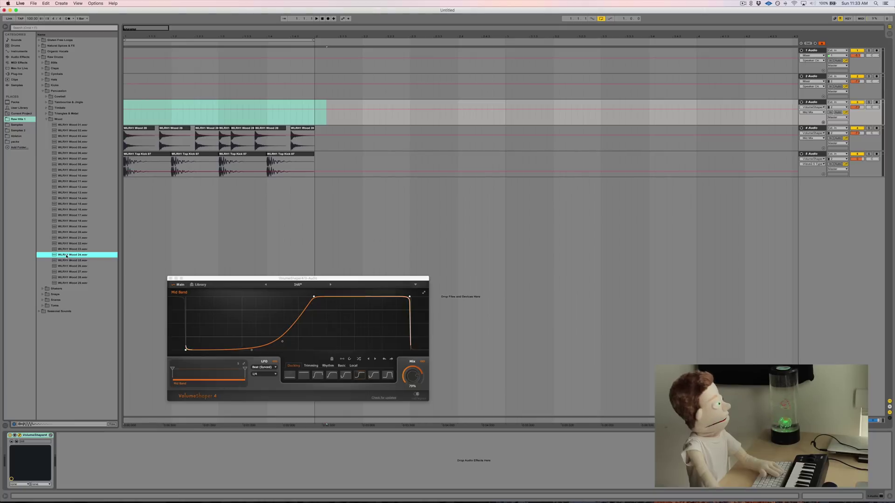
{"action": "left_click_drag", "start_coordinate": [160, 136], "coordinate": [296, 105]}
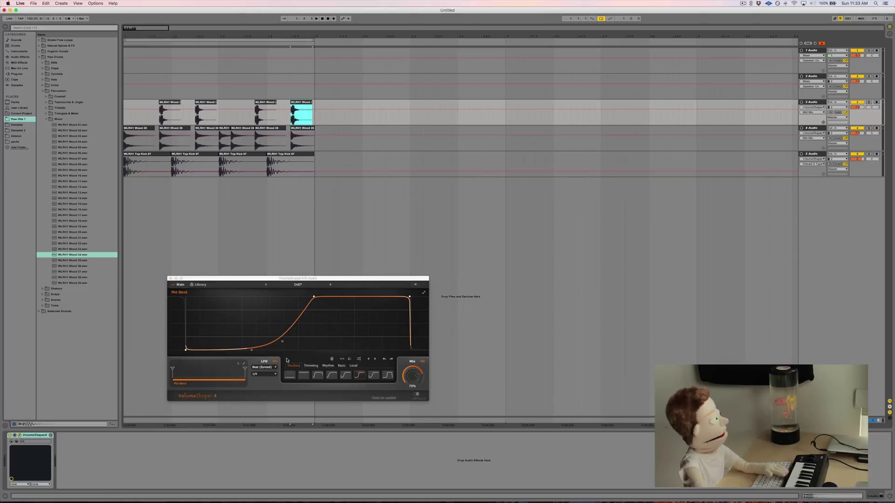
Loop bars 1–2 and play them to hear both wood layers together
{"action": "left_click", "coordinate": [283, 40]}
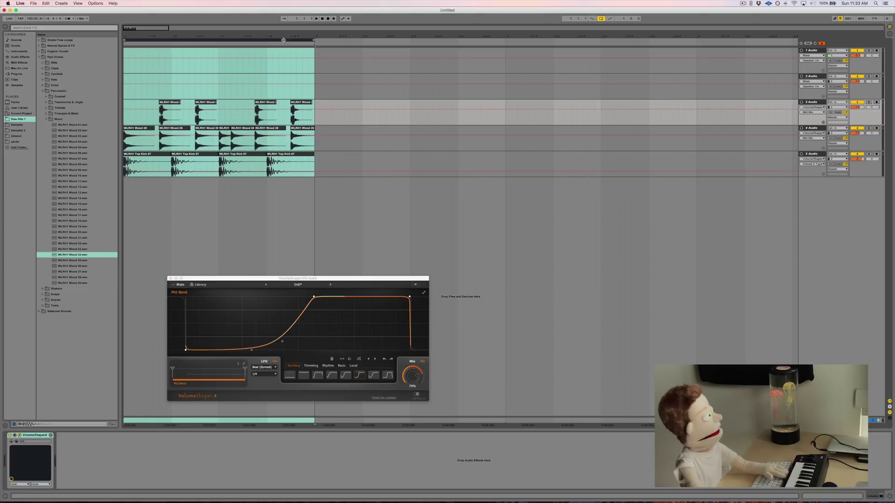
{"action": "key", "text": "space"}
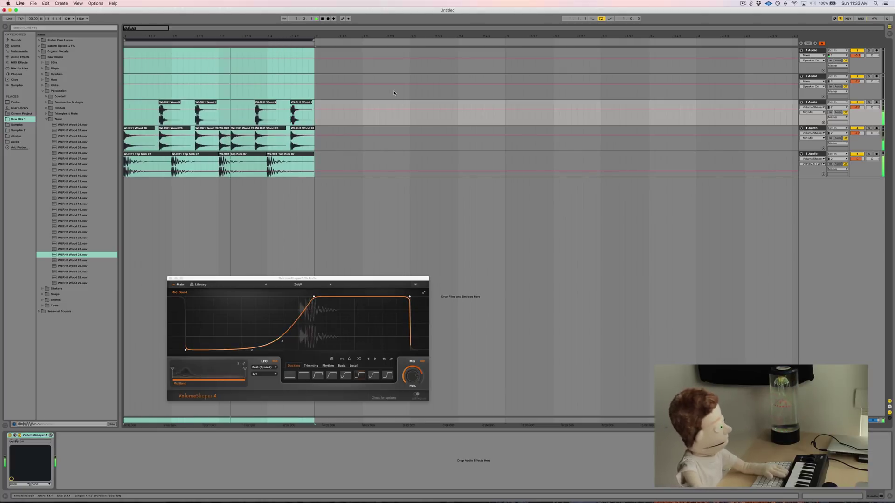
{"action": "key", "text": "space"}
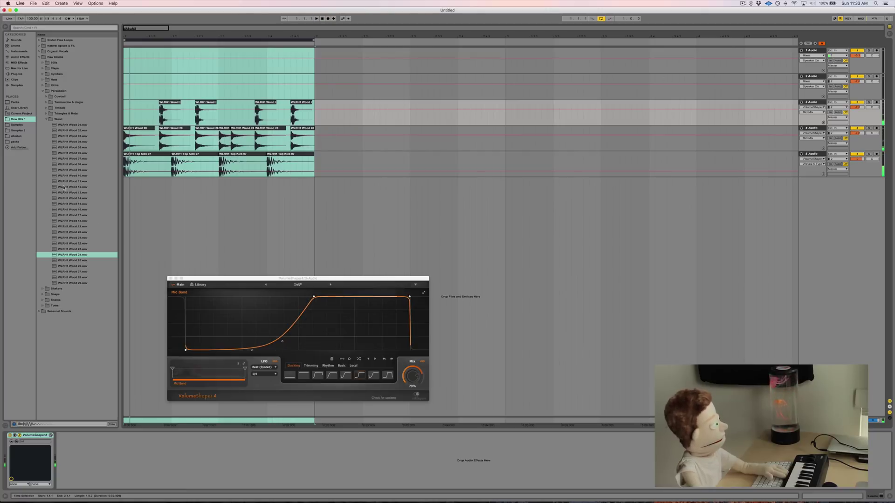
Find WLRH1 Tamb Loop 05 in Gluten Free Loops > Tambourine Loops, place it on track 2, and play
{"action": "left_click", "coordinate": [46, 120]}
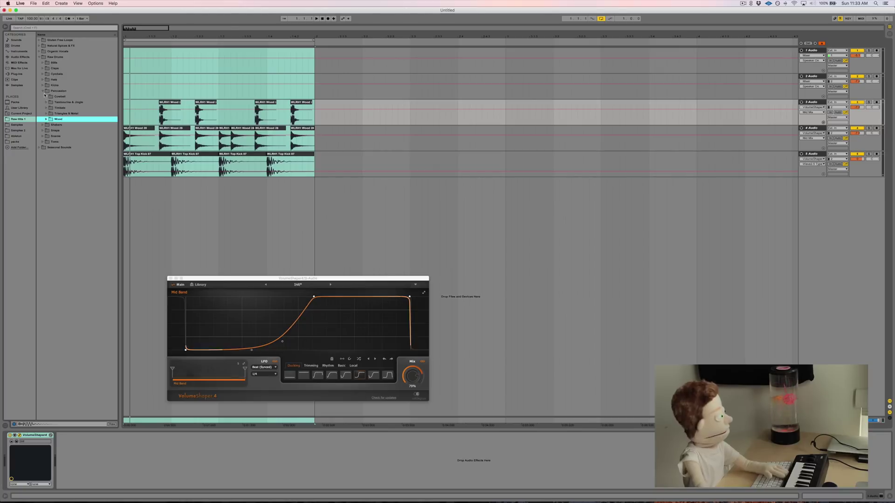
{"action": "left_click", "coordinate": [45, 91]}
{"action": "left_click", "coordinate": [39, 57]}
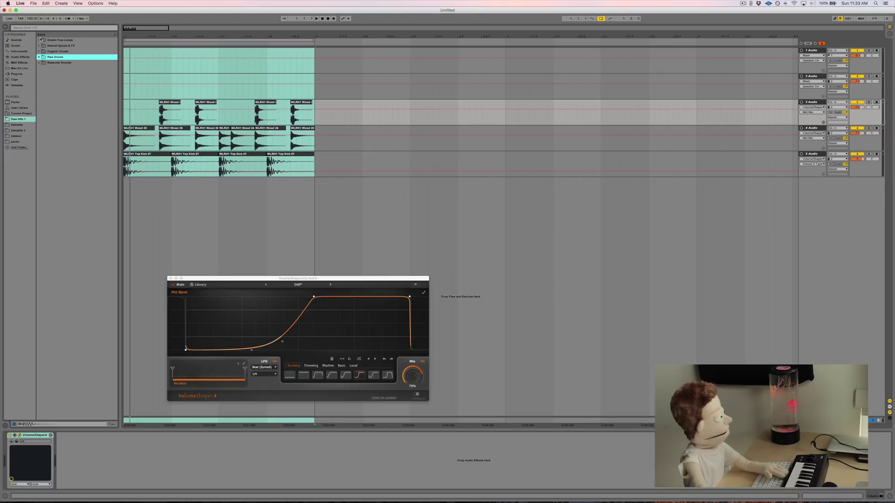
{"action": "left_click", "coordinate": [41, 40]}
{"action": "key", "text": "Down"}
{"action": "key", "text": "Down"}
{"action": "key", "text": "Down"}
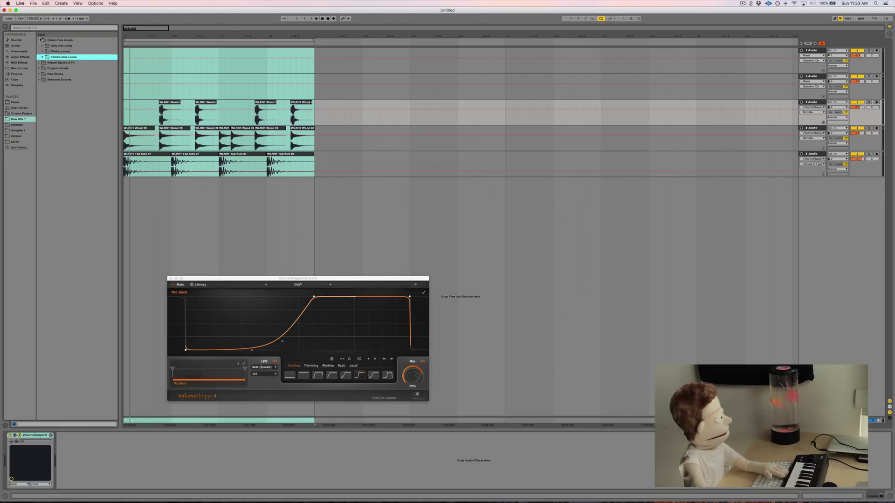
{"action": "key", "text": "Up"}
{"action": "key", "text": "Down"}
{"action": "key", "text": "Right"}
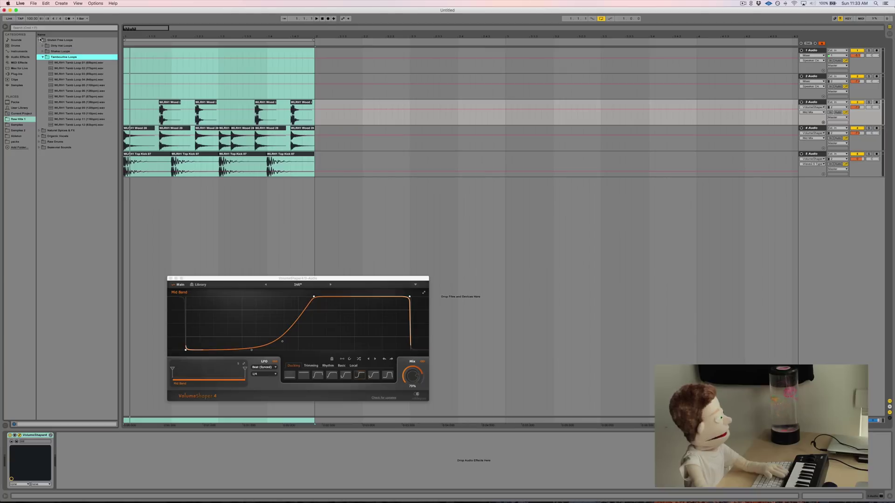
{"action": "key", "text": "Down"}
{"action": "key", "text": "Down"}
{"action": "key", "text": "Down"}
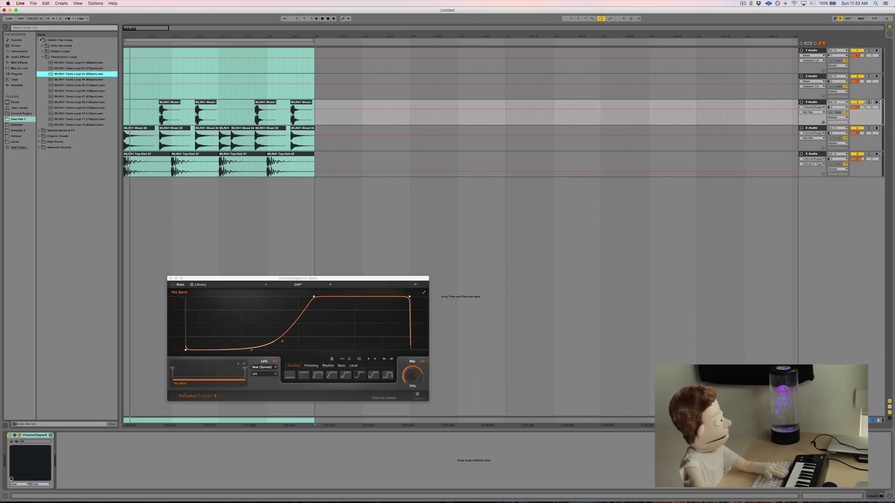
{"action": "key", "text": "Down"}
{"action": "key", "text": "Down"}
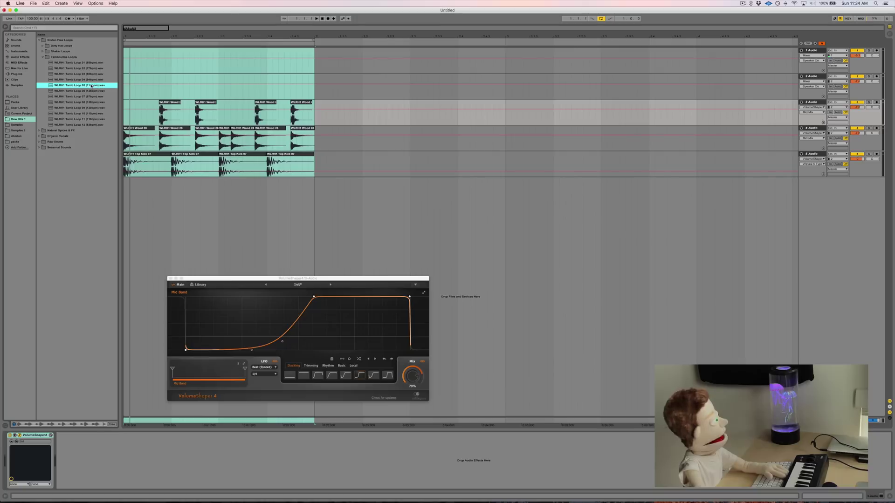
{"action": "left_click_drag", "start_coordinate": [111, 82], "coordinate": [126, 84]}
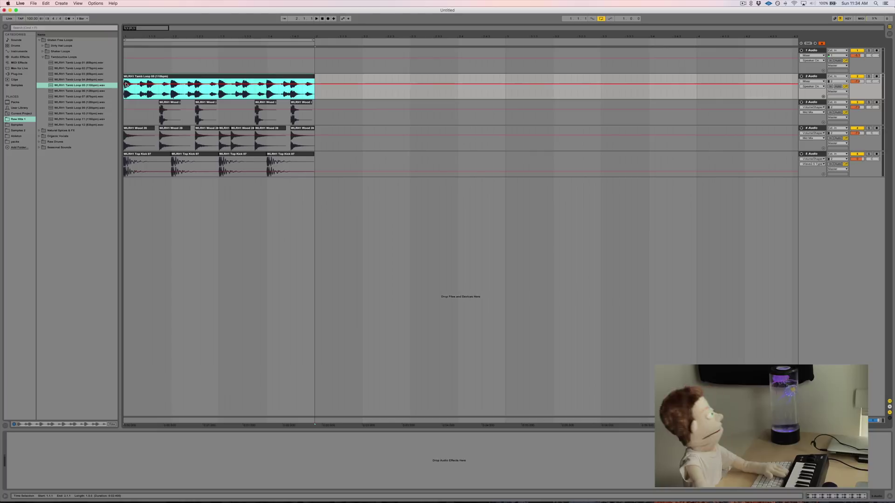
{"action": "key", "text": "space"}
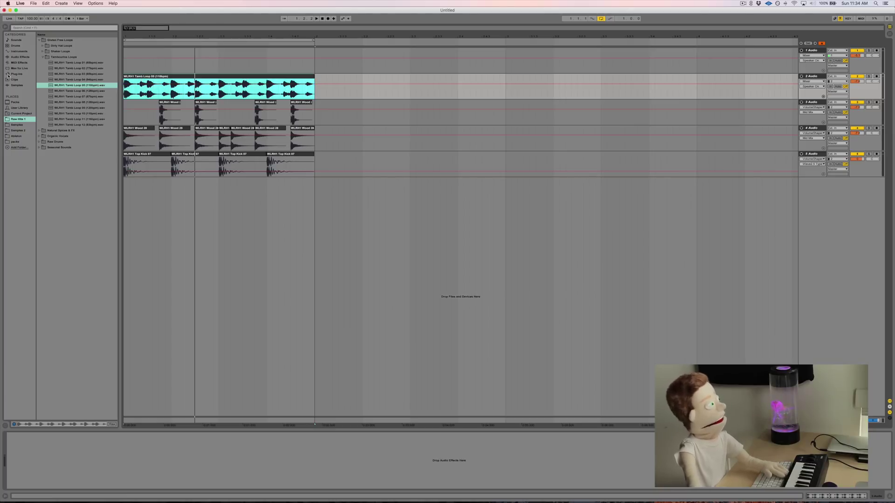
Load VolumeShaper4 on the tambourine track and apply a Trimming shape that fades each beat
{"action": "left_click", "coordinate": [12, 74]}
{"action": "left_click", "coordinate": [27, 28]}
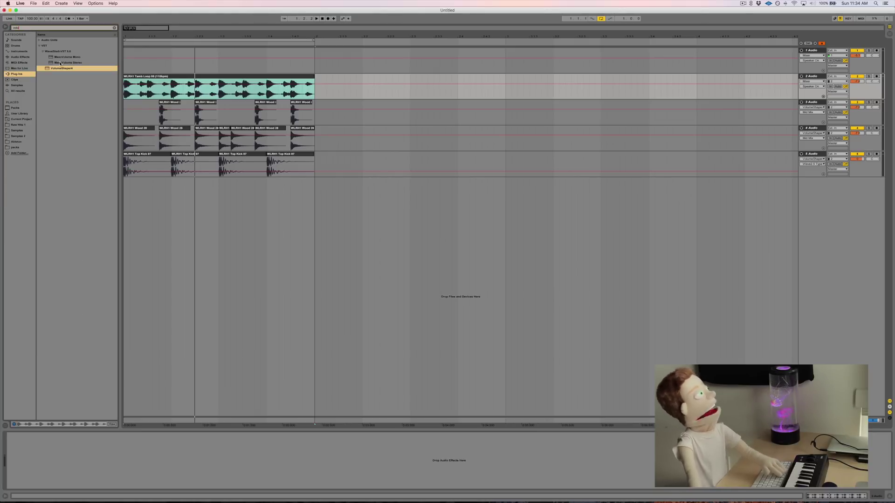
{"action": "double_click", "coordinate": [49, 68]}
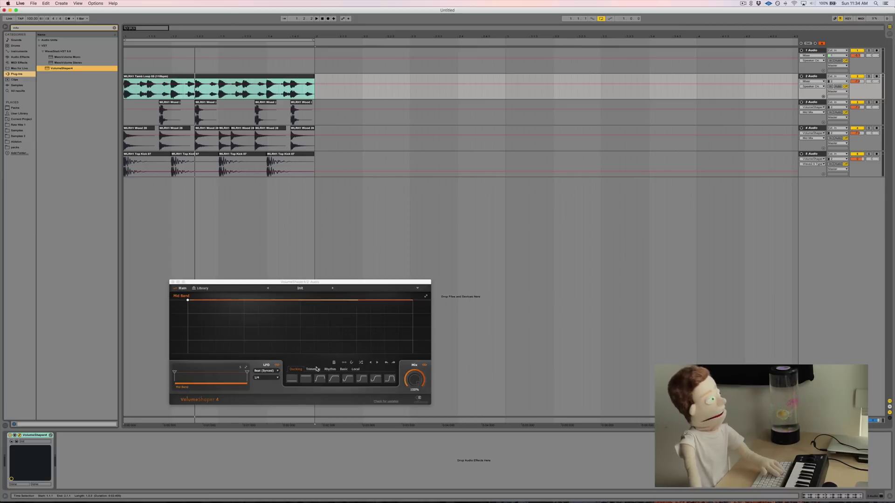
{"action": "left_click", "coordinate": [314, 369]}
{"action": "left_click", "coordinate": [333, 378]}
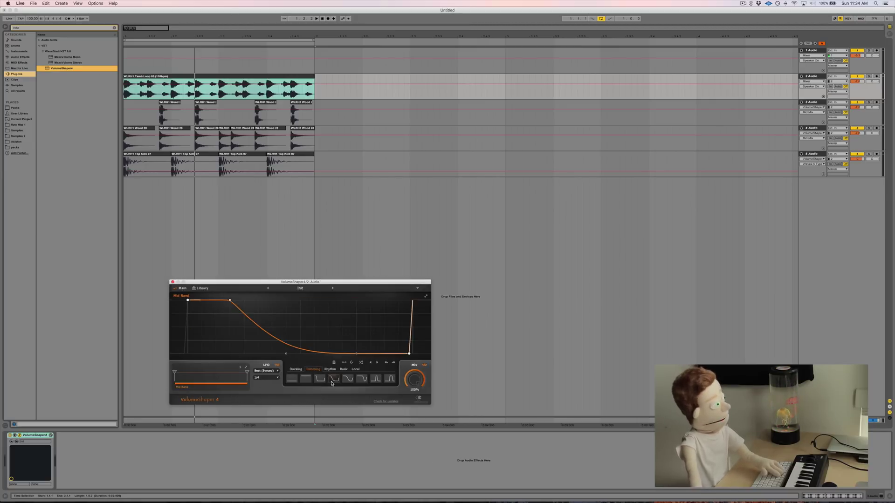
{"action": "key", "text": "space"}
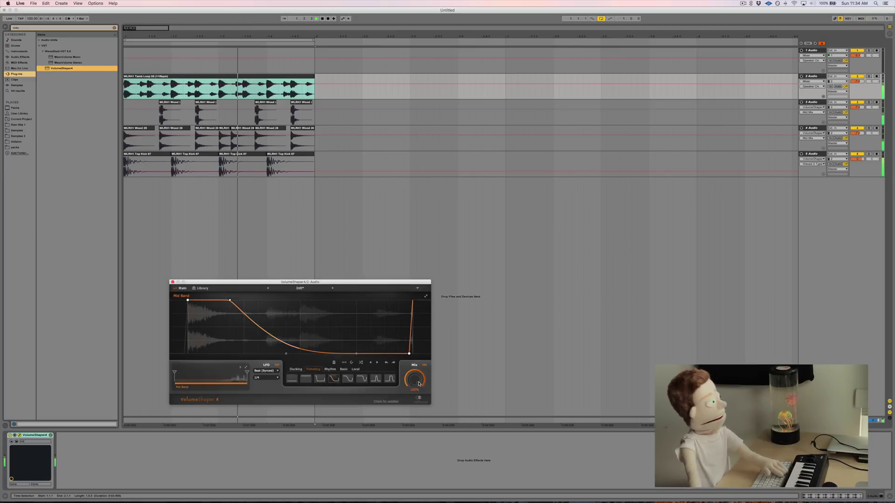
Move the first envelope point later, add a small lift near the curve's end, and keep Mix at 100%
{"action": "left_click_drag", "start_coordinate": [415, 378], "coordinate": [415, 396]}
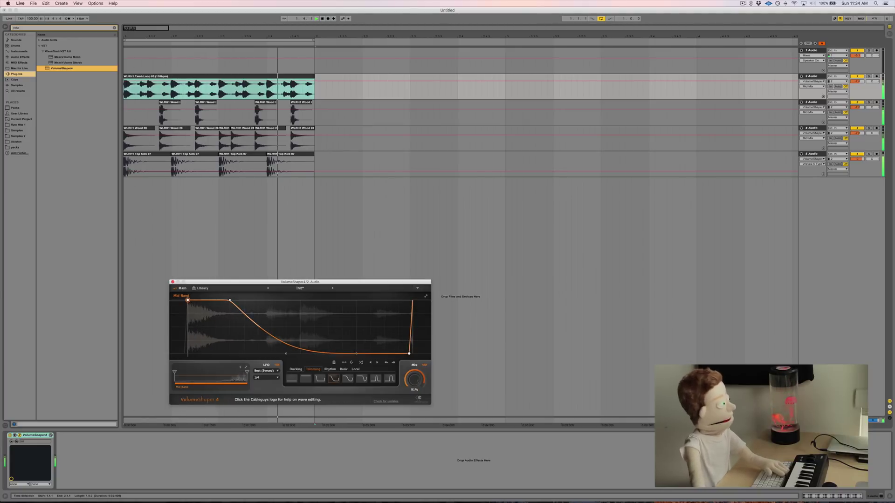
{"action": "left_click_drag", "start_coordinate": [188, 300], "coordinate": [190, 300]}
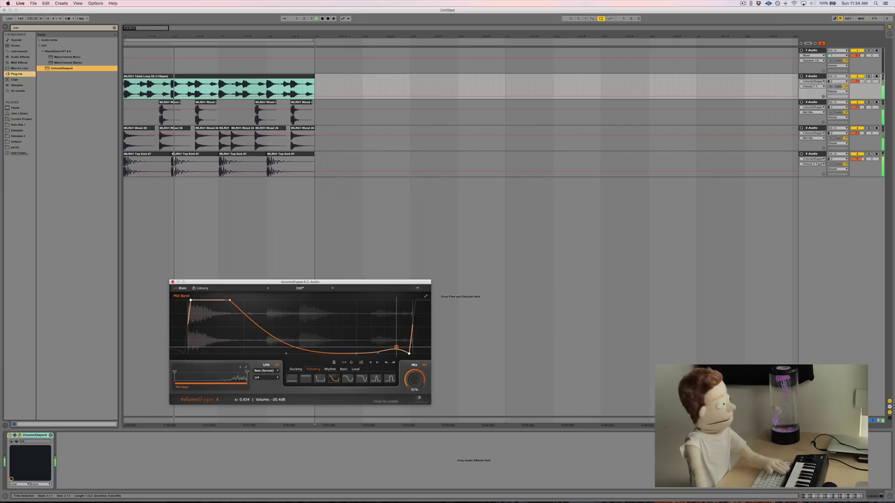
{"action": "left_click_drag", "start_coordinate": [382, 353], "coordinate": [382, 326]}
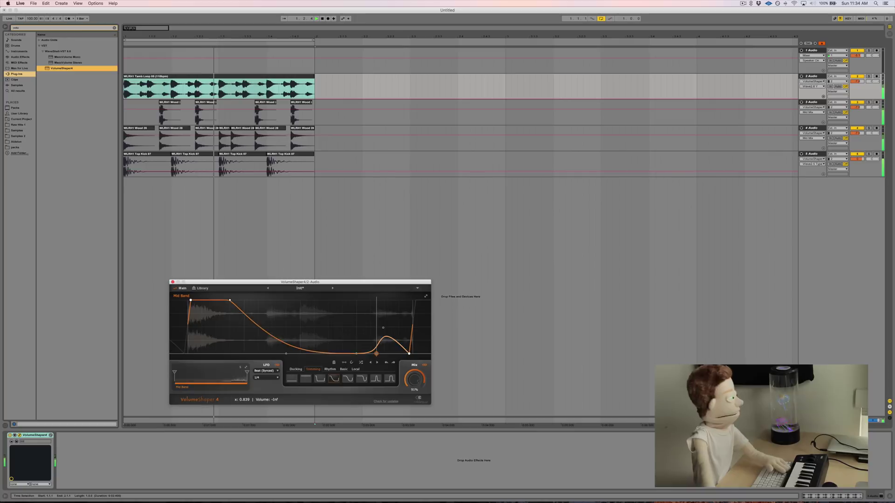
{"action": "left_click_drag", "start_coordinate": [412, 379], "coordinate": [411, 368]}
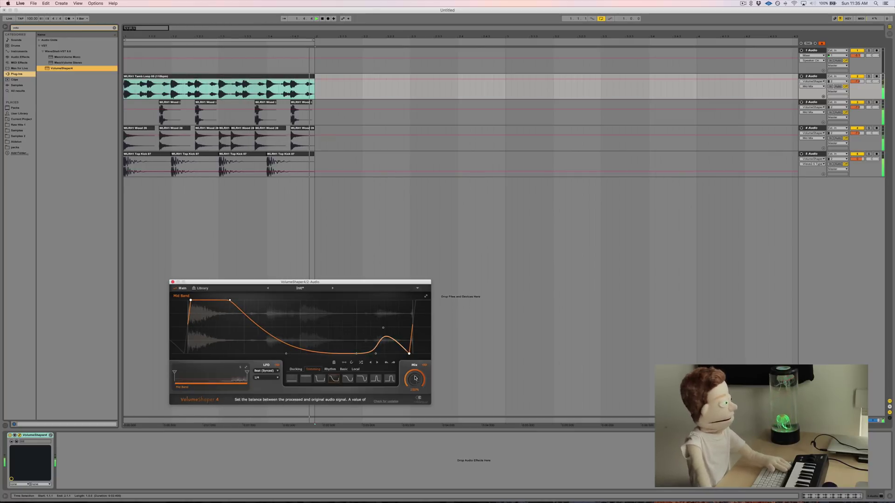
{"action": "key", "text": "space"}
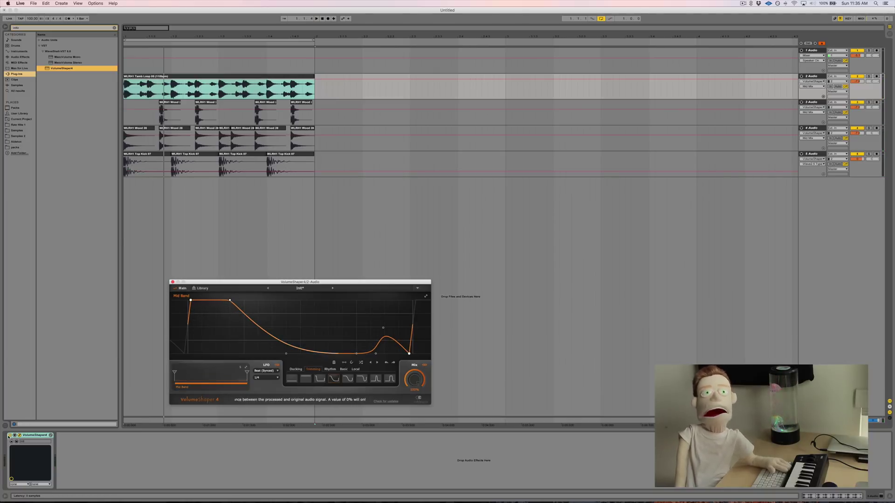
Inspect the VolumeShaper curves on tracks 3, 4 and 5 one after another
{"action": "left_click", "coordinate": [273, 228]}
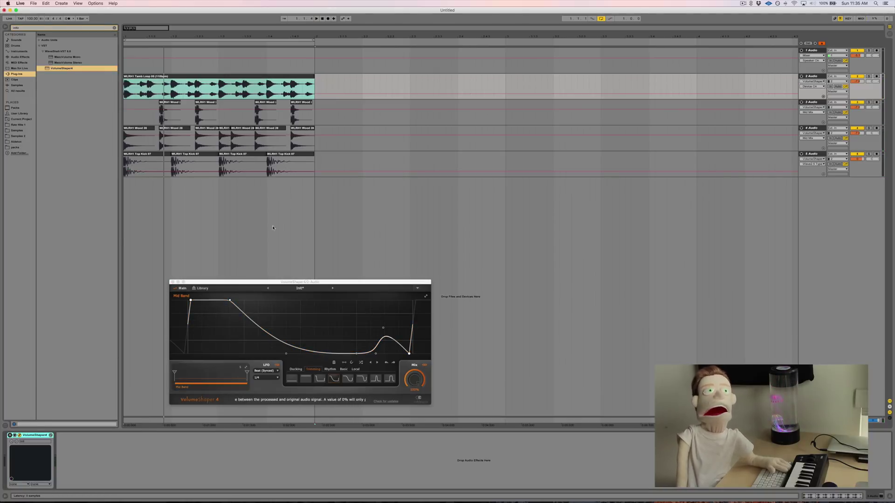
{"action": "left_click", "coordinate": [326, 112]}
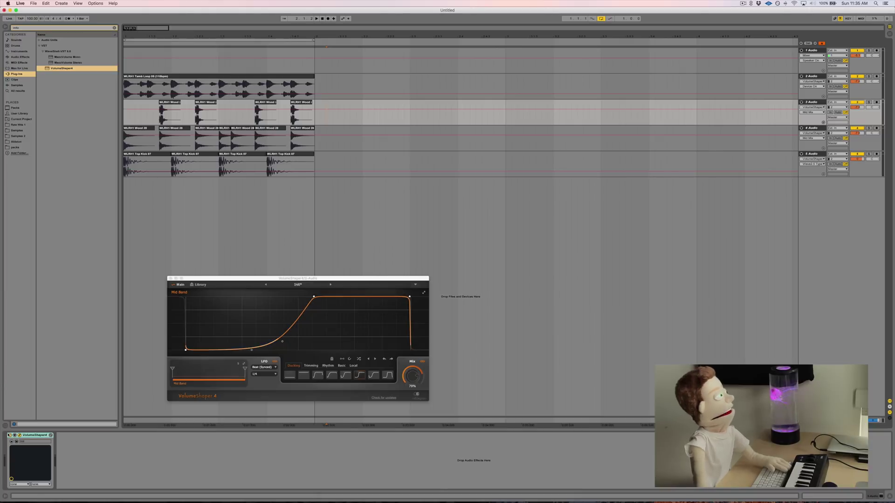
{"action": "left_click", "coordinate": [330, 146]}
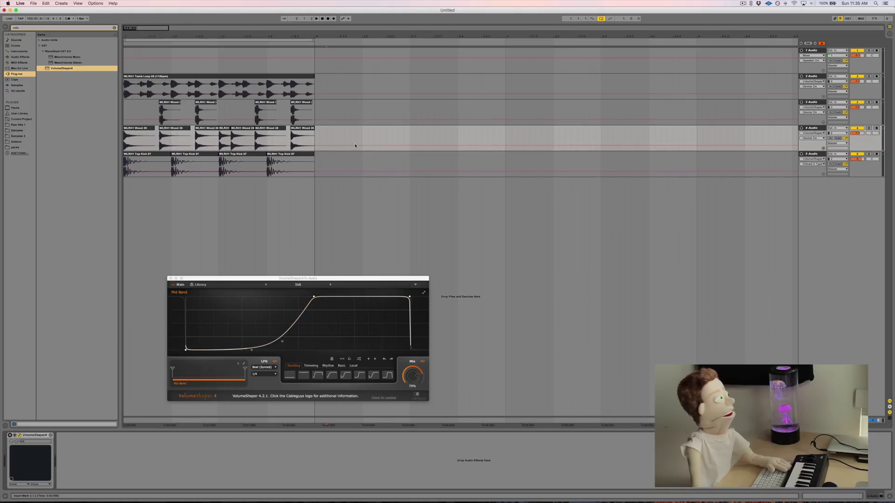
{"action": "left_click", "coordinate": [321, 169]}
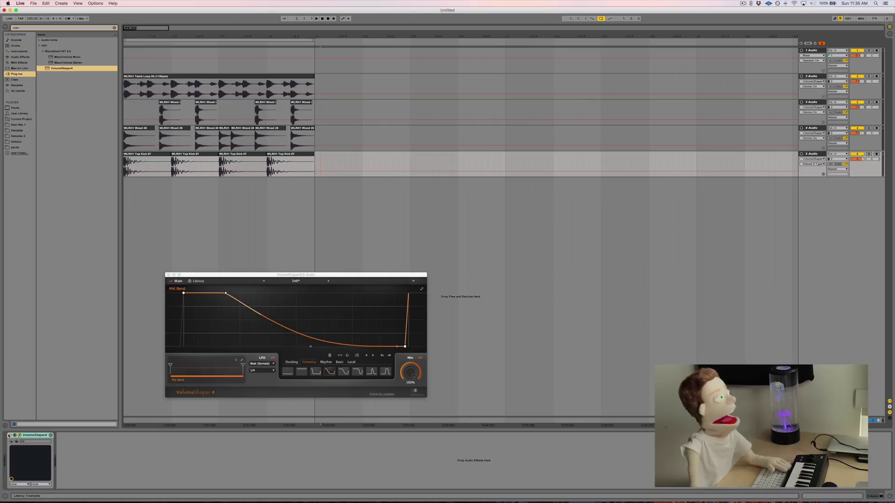
Select the looped range across all tracks and play the full layered beat
{"action": "left_click", "coordinate": [281, 39]}
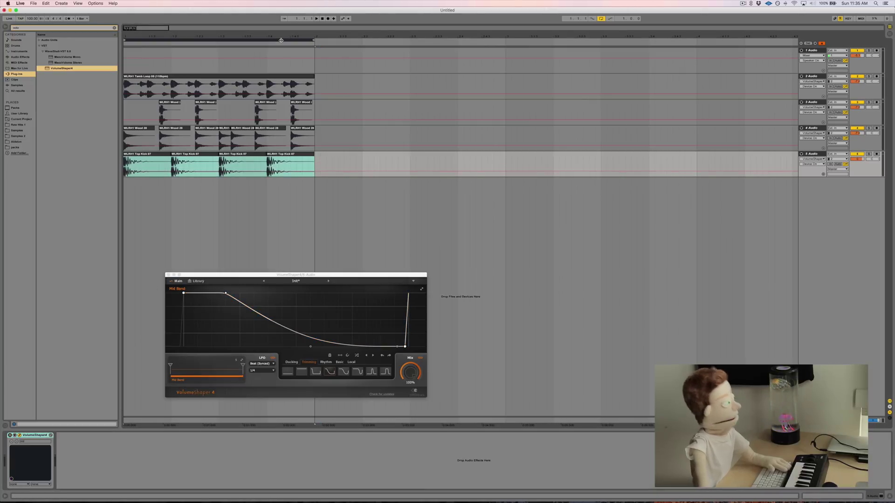
{"action": "key", "text": "space"}
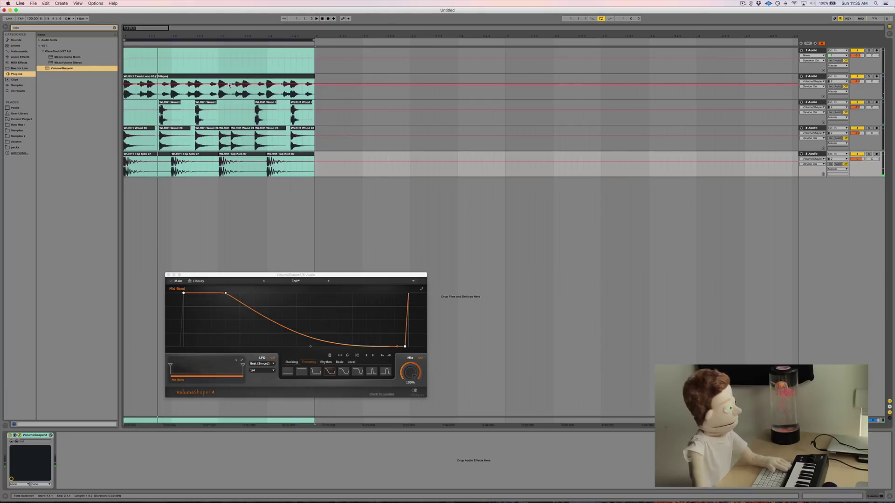
{"action": "left_click", "coordinate": [229, 84]}
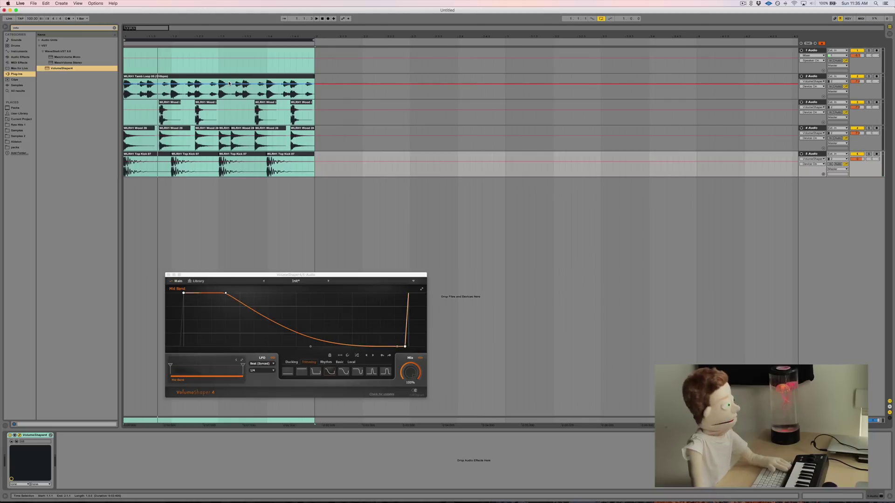
Nudge the middle node of track 5's VolumeShaper 4 trimming curve slightly earlier
{"action": "left_click", "coordinate": [207, 76]}
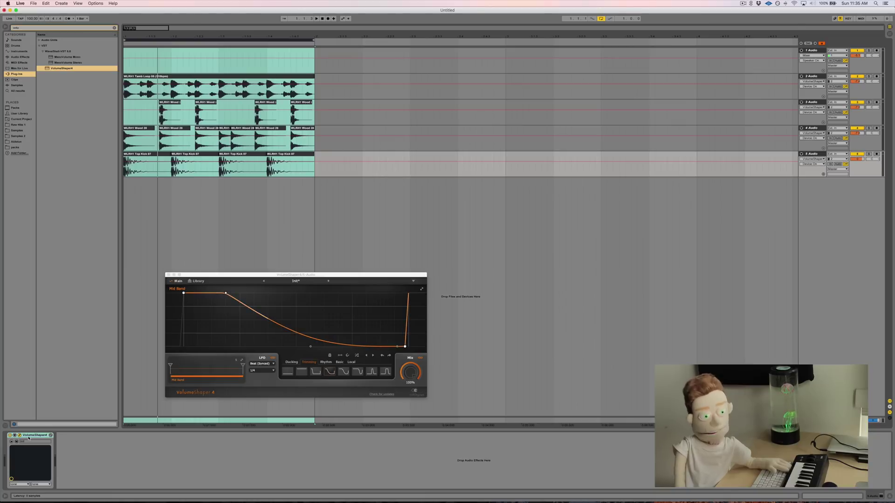
{"action": "left_click", "coordinate": [311, 346]}
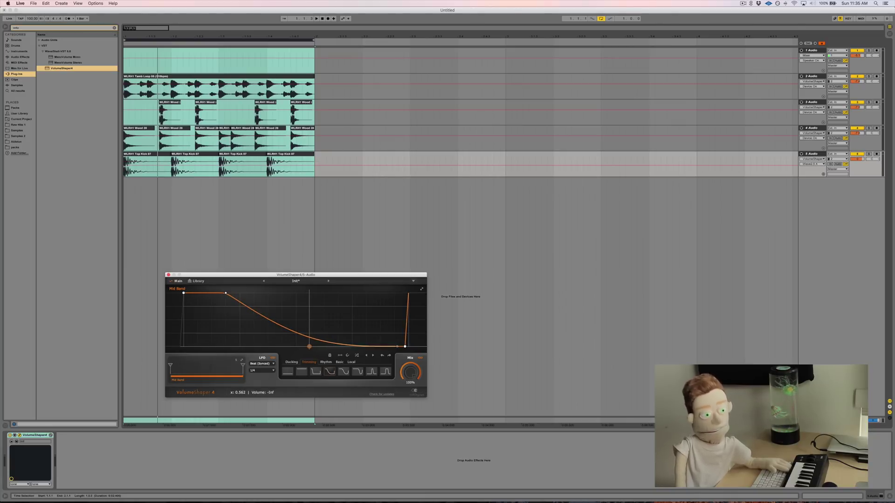
{"action": "left_click_drag", "start_coordinate": [305, 347], "coordinate": [306, 347]}
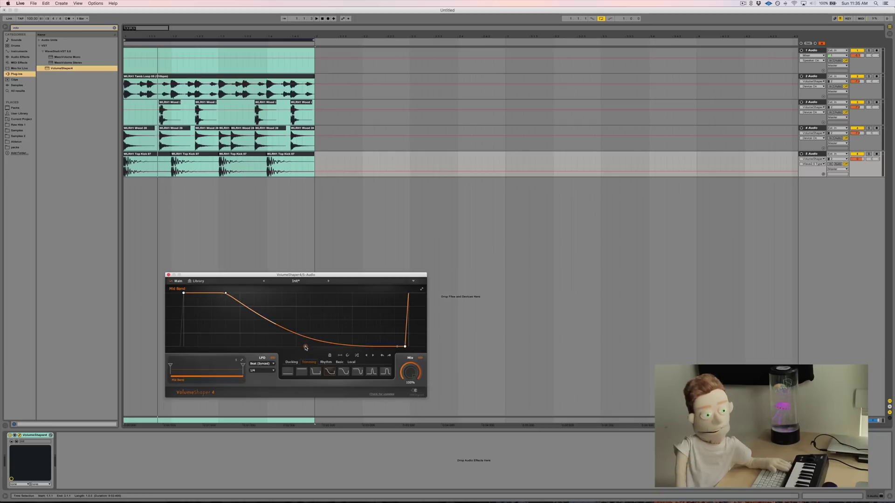